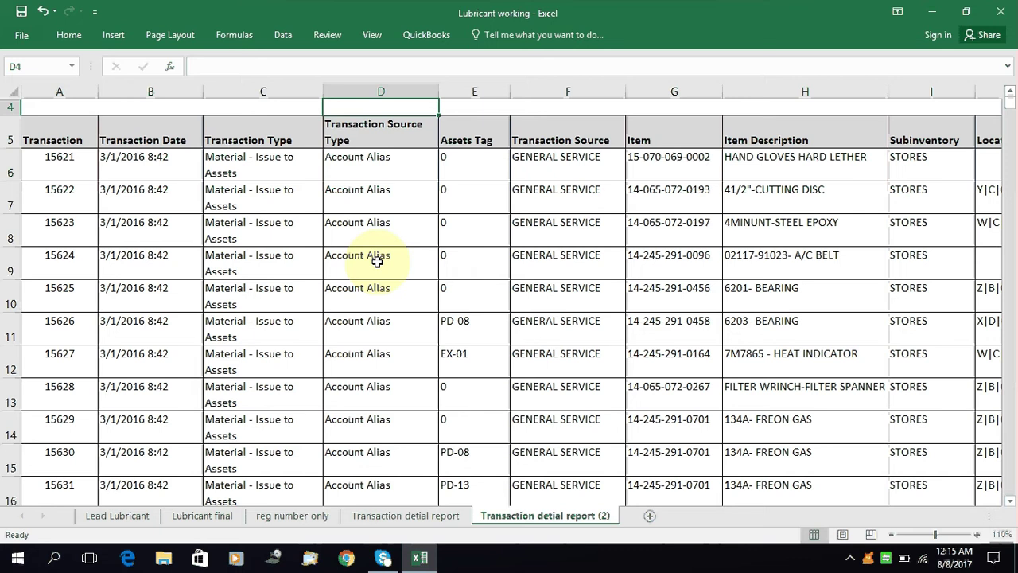
Look across the transaction report's columns as far as Item Description and Locator
{"action": "key", "text": "Right"}
{"action": "key", "text": "Right"}
{"action": "key", "text": "Right"}
{"action": "key", "text": "Right"}
{"action": "key", "text": "Down"}
{"action": "key", "text": "Down"}
{"action": "key", "text": "Down"}
{"action": "key", "text": "Down"}
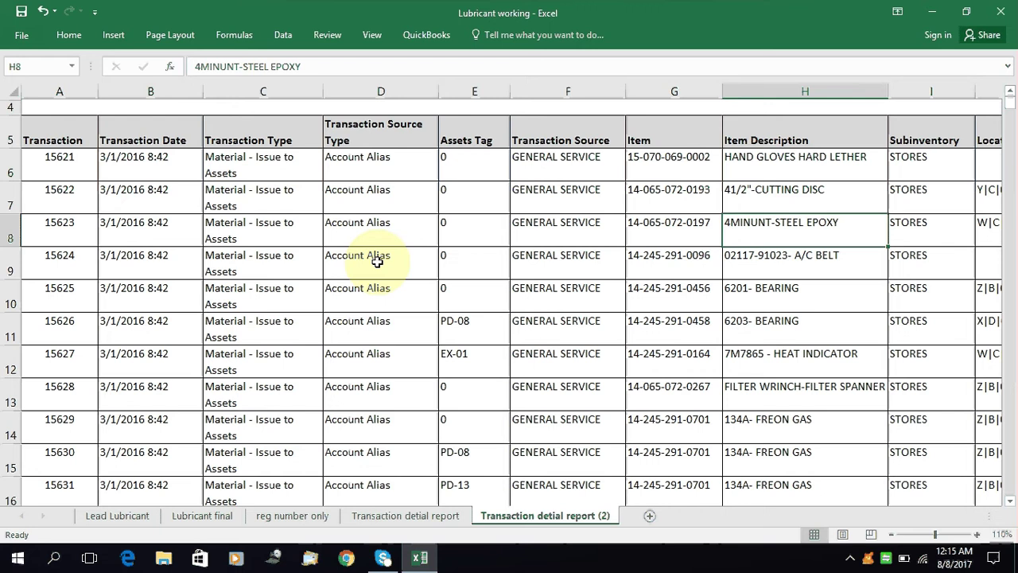
{"action": "scroll", "coordinate": [377, 262], "scroll_direction": "right", "scroll_amount": 1}
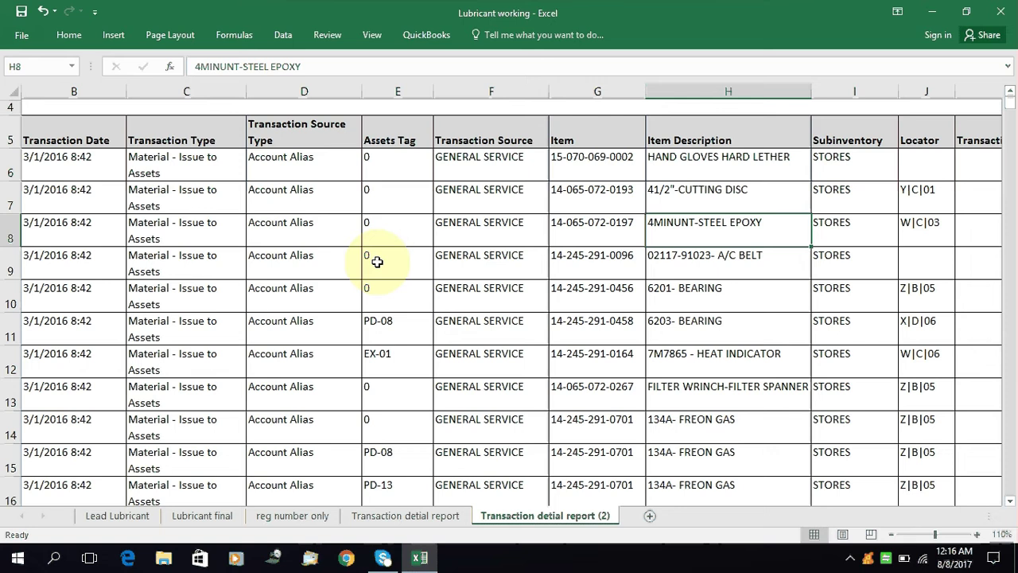
Examine the Transaction Date column from its first entry in B6 down to the last record
{"action": "key", "text": "Left"}
{"action": "key", "text": "Left"}
{"action": "key", "text": "Left"}
{"action": "key", "text": "Left"}
{"action": "key", "text": "Left"}
{"action": "key", "text": "Left"}
{"action": "key", "text": "Left"}
{"action": "key", "text": "Right"}
{"action": "key", "text": "Right"}
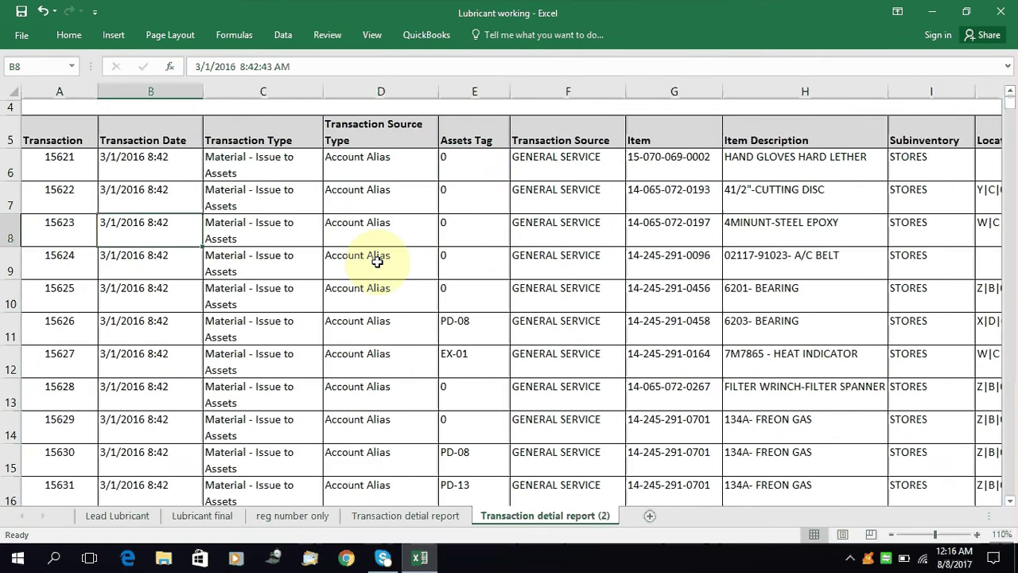
{"action": "key", "text": "Right"}
{"action": "key", "text": "Right"}
{"action": "key", "text": "Left"}
{"action": "key", "text": "Left"}
{"action": "key", "text": "Left"}
{"action": "key", "text": "Left"}
{"action": "key", "text": "Right"}
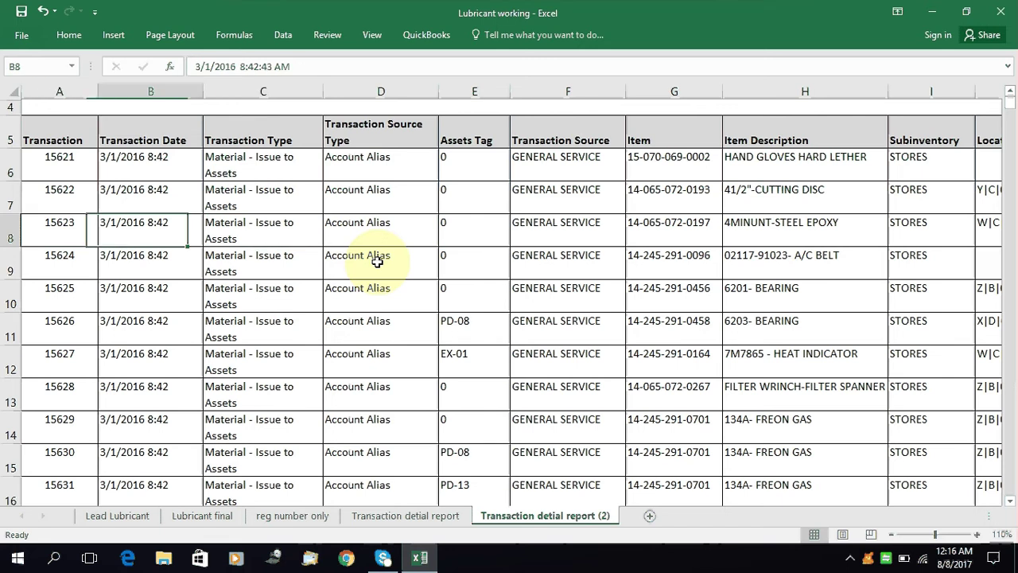
{"action": "key", "text": "Up"}
{"action": "key", "text": "Up"}
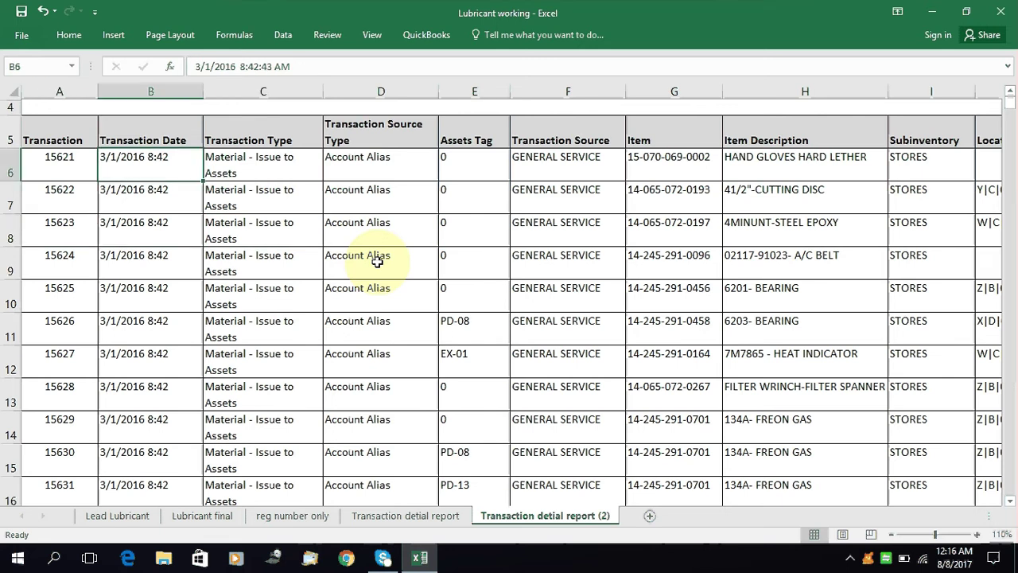
{"action": "key", "text": "ctrl+shift+Down"}
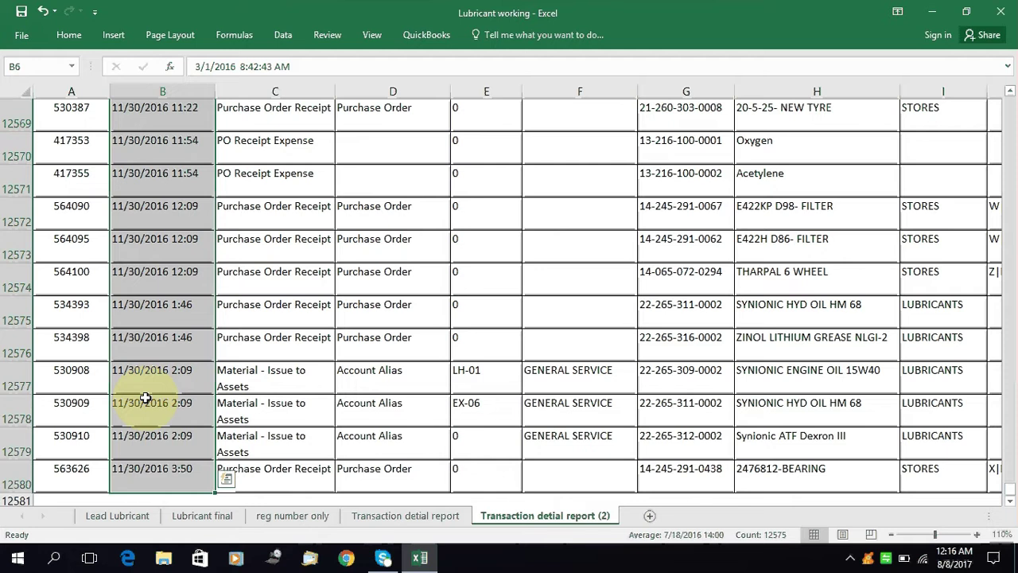
Browse the entries in the Item Description column and return to its heading in H5
{"action": "key", "text": "ctrl+Up"}
{"action": "key", "text": "Up"}
{"action": "key", "text": "Right"}
{"action": "key", "text": "Right"}
{"action": "key", "text": "Right"}
{"action": "key", "text": "Right"}
{"action": "key", "text": "Right"}
{"action": "key", "text": "Right"}
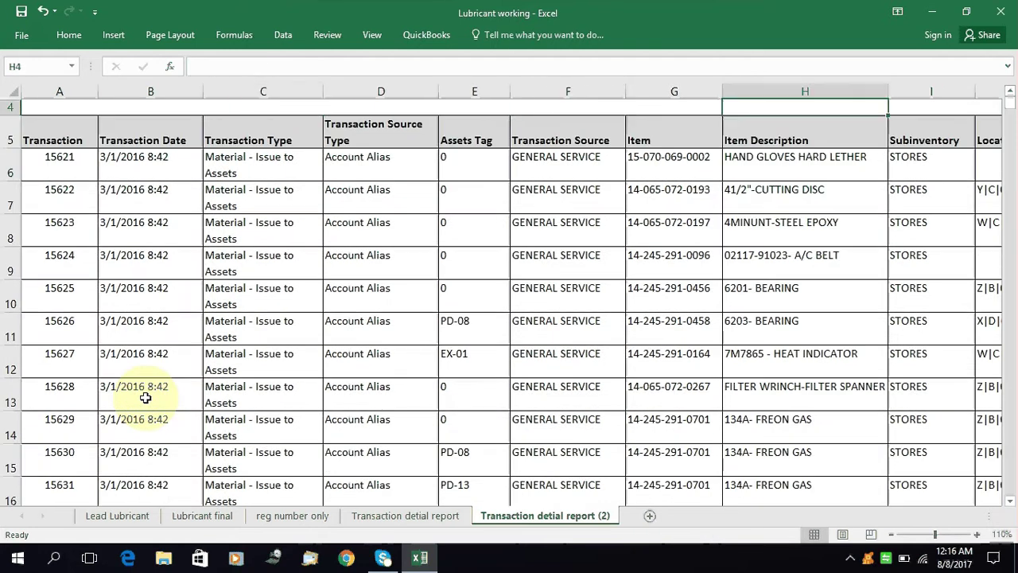
{"action": "key", "text": "Down"}
{"action": "key", "text": "Down"}
{"action": "key", "text": "Down"}
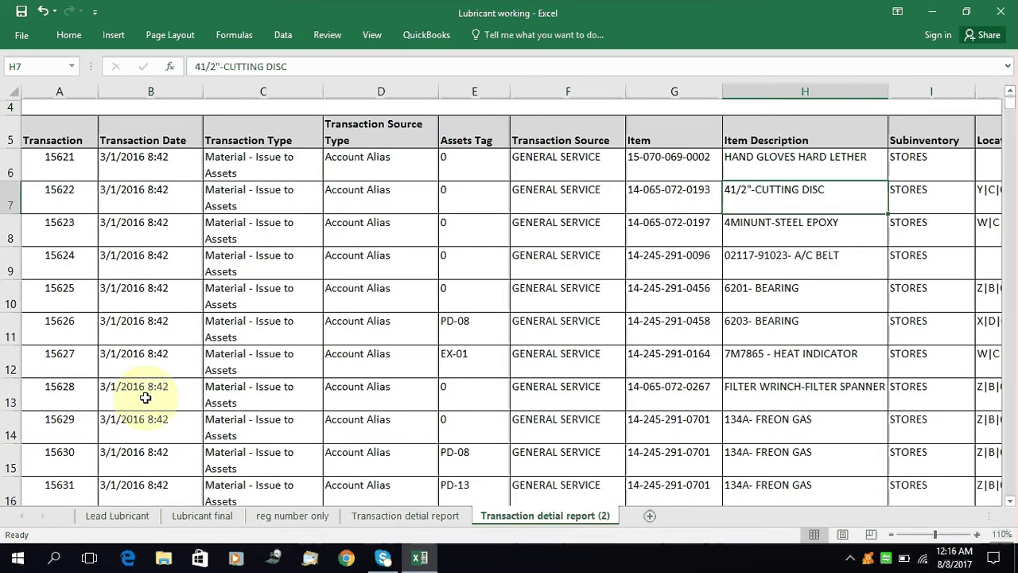
{"action": "key", "text": "Down"}
{"action": "key", "text": "Up"}
{"action": "key", "text": "Up"}
{"action": "key", "text": "Down"}
{"action": "key", "text": "Down"}
{"action": "key", "text": "Down"}
{"action": "key", "text": "Down"}
{"action": "key", "text": "Down"}
{"action": "key", "text": "Down"}
{"action": "key", "text": "Down"}
{"action": "key", "text": "Down"}
{"action": "key", "text": "Down"}
{"action": "key", "text": "Down"}
{"action": "key", "text": "Down"}
{"action": "key", "text": "Down"}
{"action": "key", "text": "Down"}
{"action": "key", "text": "Down"}
{"action": "key", "text": "Down"}
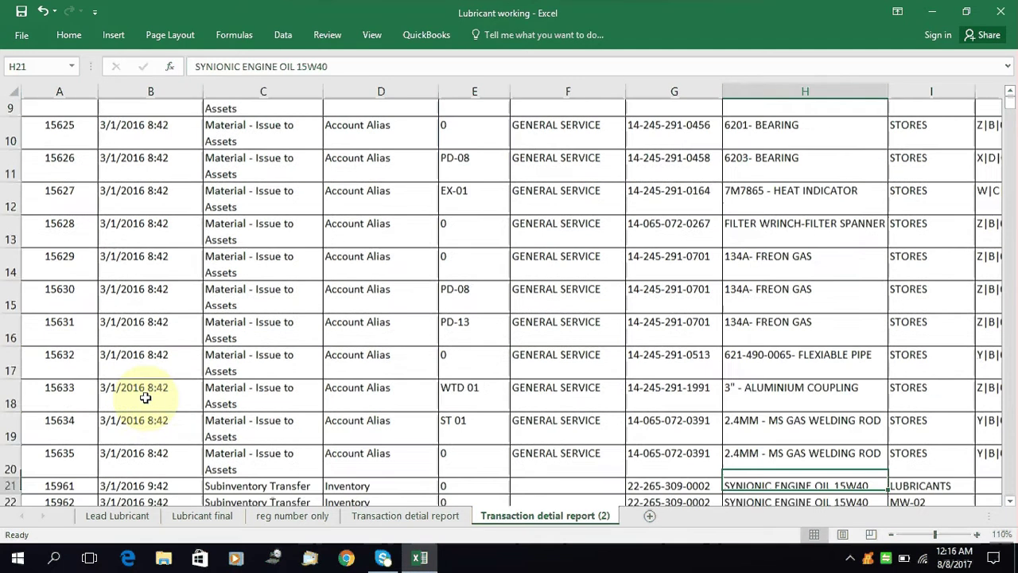
{"action": "key", "text": "Down"}
{"action": "key", "text": "Down"}
{"action": "key", "text": "Down"}
{"action": "key", "text": "Down"}
{"action": "key", "text": "Down"}
{"action": "key", "text": "Down"}
{"action": "key", "text": "Down"}
{"action": "key", "text": "Down"}
{"action": "key", "text": "Down"}
{"action": "key", "text": "Up"}
{"action": "key", "text": "Up"}
{"action": "key", "text": "Up"}
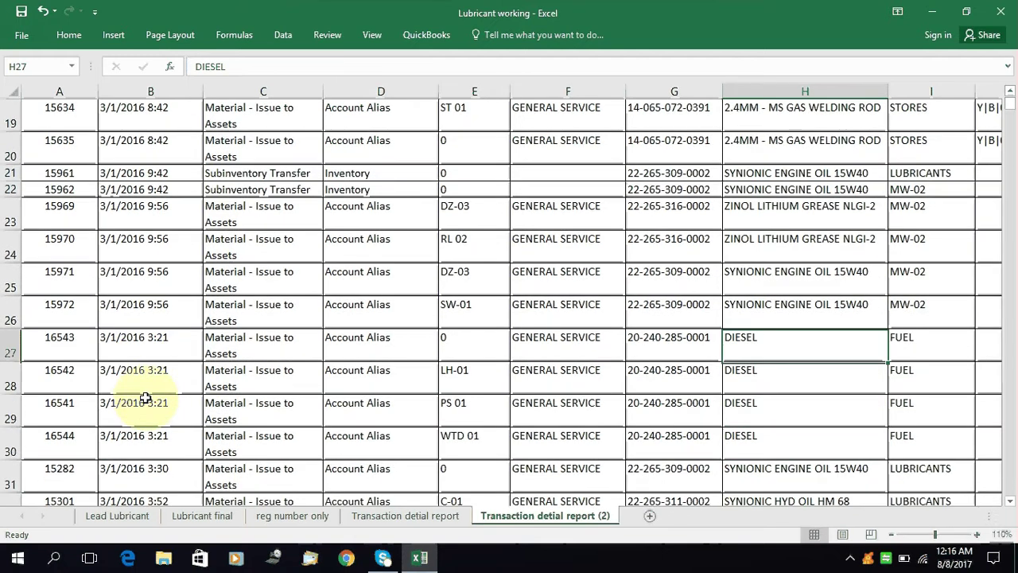
{"action": "key", "text": "Down"}
{"action": "key", "text": "Down"}
{"action": "key", "text": "Down"}
{"action": "key", "text": "Down"}
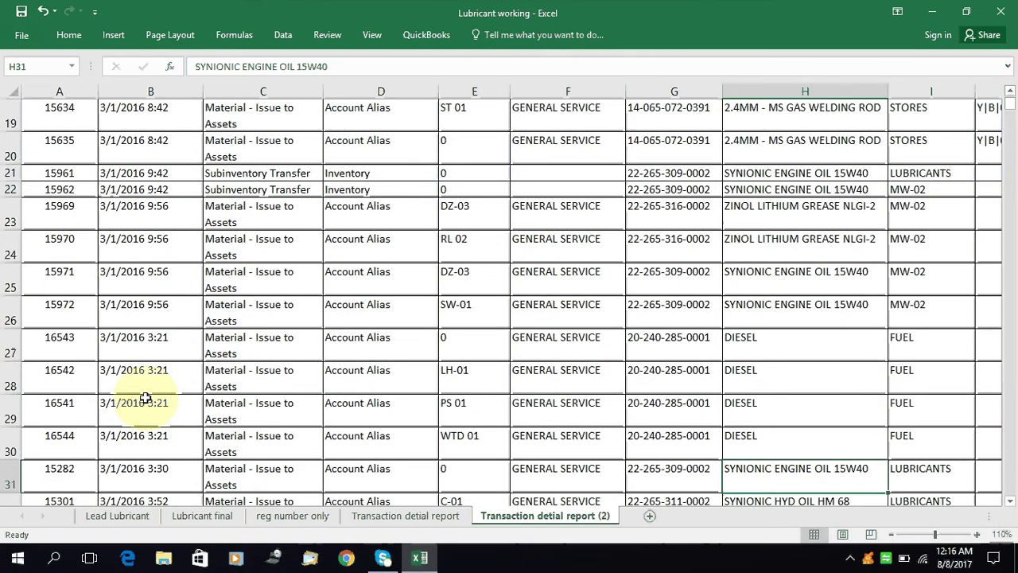
{"action": "key", "text": "Down"}
{"action": "key", "text": "Down"}
{"action": "key", "text": "Down"}
{"action": "key", "text": "Down"}
{"action": "key", "text": "Down"}
{"action": "key", "text": "Down"}
{"action": "key", "text": "Down"}
{"action": "key", "text": "Down"}
{"action": "key", "text": "Down"}
{"action": "key", "text": "Down"}
{"action": "key", "text": "Down"}
{"action": "key", "text": "Down"}
{"action": "key", "text": "Down"}
{"action": "key", "text": "Down"}
{"action": "key", "text": "Down"}
{"action": "key", "text": "Down"}
{"action": "key", "text": "Down"}
{"action": "key", "text": "Down"}
{"action": "key", "text": "Down"}
{"action": "key", "text": "Down"}
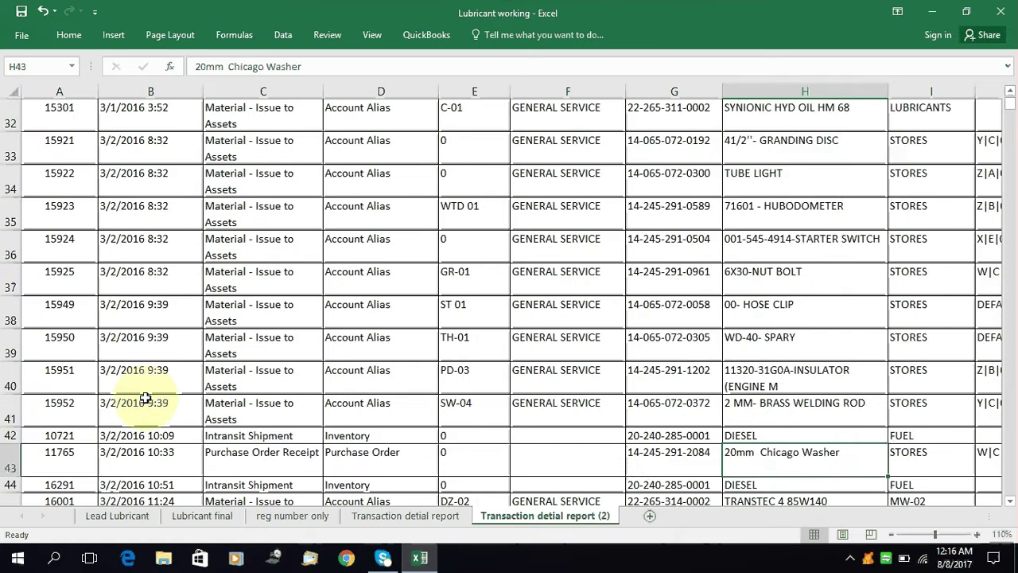
{"action": "key", "text": "Up"}
{"action": "key", "text": "Up"}
{"action": "key", "text": "Up"}
{"action": "key", "text": "Up"}
{"action": "key", "text": "Up"}
{"action": "key", "text": "Up"}
{"action": "key", "text": "Up"}
{"action": "key", "text": "Up"}
{"action": "key", "text": "Up"}
{"action": "key", "text": "Up"}
{"action": "key", "text": "Up"}
{"action": "key", "text": "Up"}
{"action": "key", "text": "Up"}
{"action": "key", "text": "Up"}
{"action": "key", "text": "Up"}
{"action": "key", "text": "Up"}
{"action": "key", "text": "Up"}
{"action": "key", "text": "Up"}
{"action": "key", "text": "Up"}
{"action": "key", "text": "Up"}
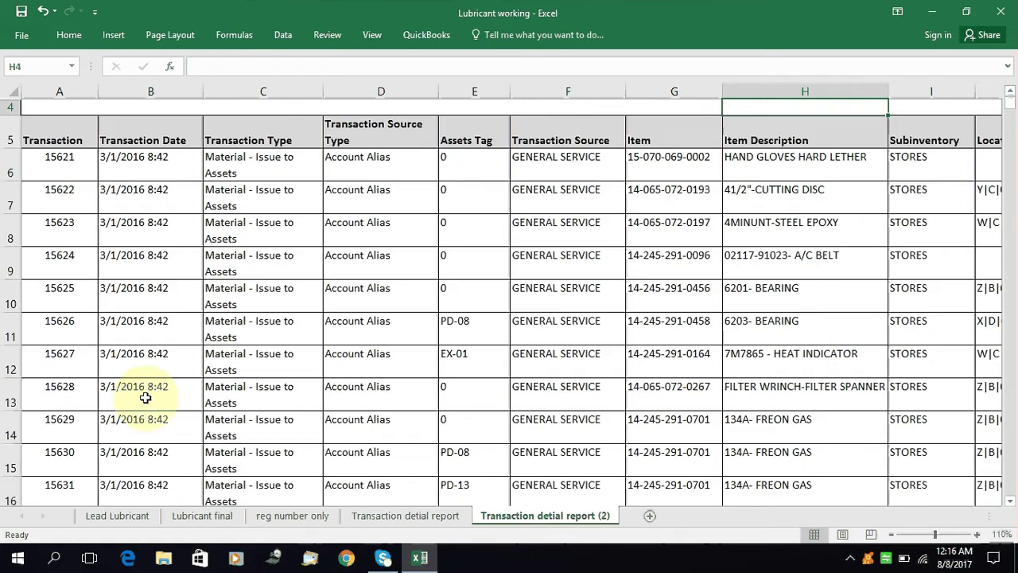
{"action": "key", "text": "Down"}
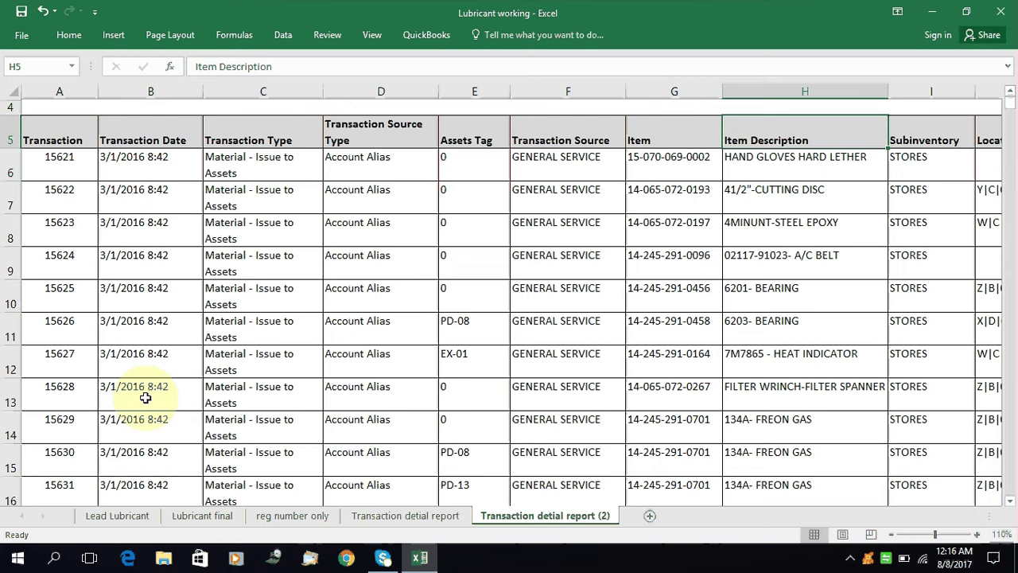
Look over the heading cells in row 5 from Transaction to Transaction Source, finishing on A5
{"action": "key", "text": "Left"}
{"action": "key", "text": "Home"}
{"action": "key", "text": "Right"}
{"action": "key", "text": "Right"}
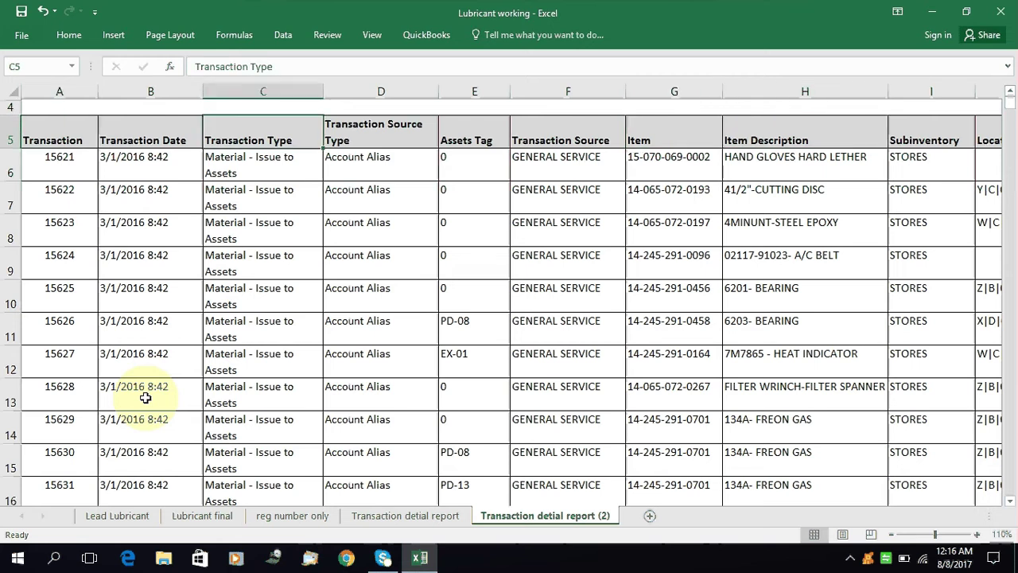
{"action": "key", "text": "Right"}
{"action": "key", "text": "Right"}
{"action": "key", "text": "Right"}
{"action": "key", "text": "Left"}
{"action": "key", "text": "Left"}
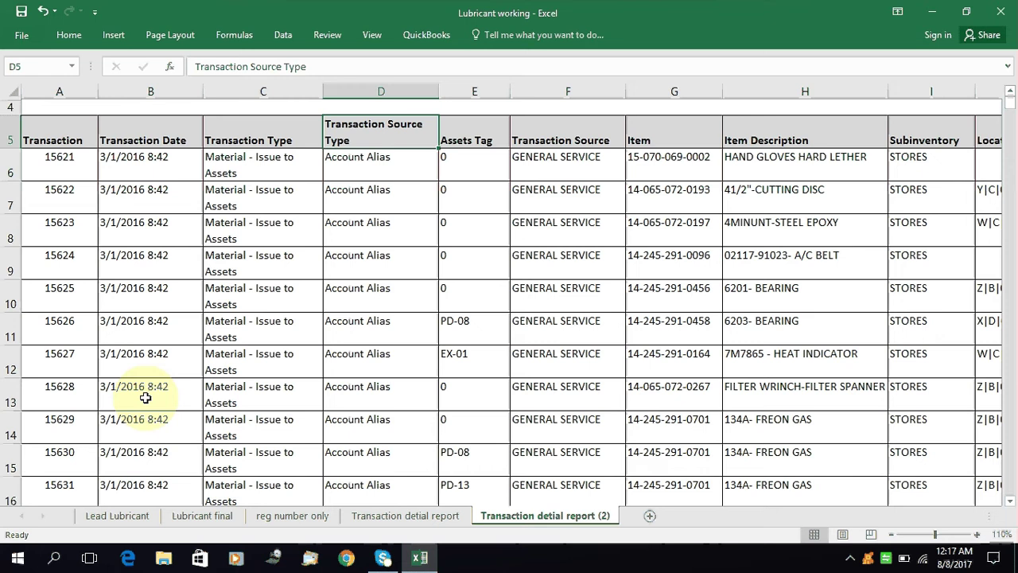
{"action": "key", "text": "Left"}
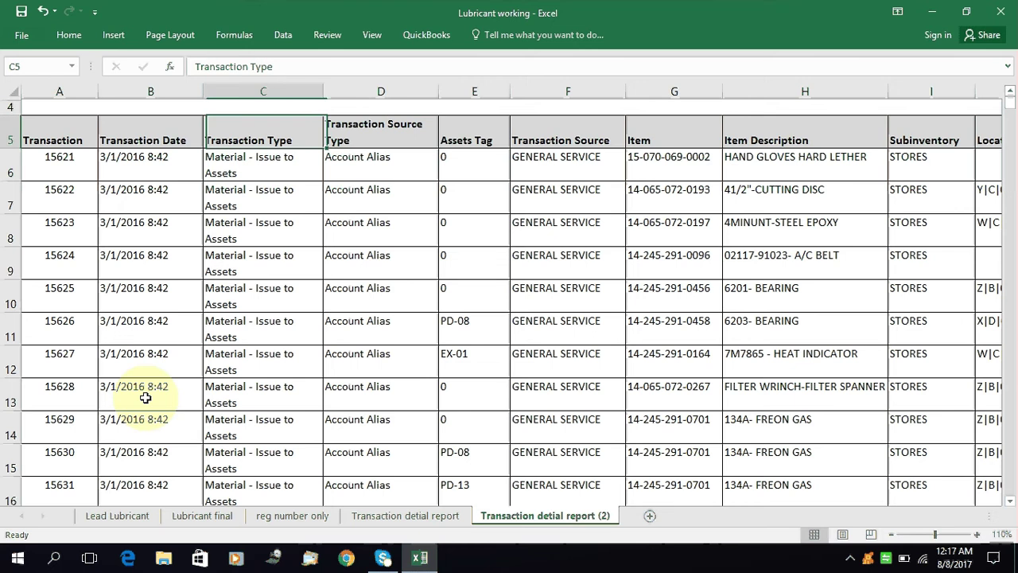
{"action": "key", "text": "Home"}
{"action": "key", "text": "Right"}
{"action": "key", "text": "Right"}
{"action": "key", "text": "Right"}
{"action": "key", "text": "Right"}
{"action": "key", "text": "Left"}
{"action": "key", "text": "Left"}
{"action": "key", "text": "Home"}
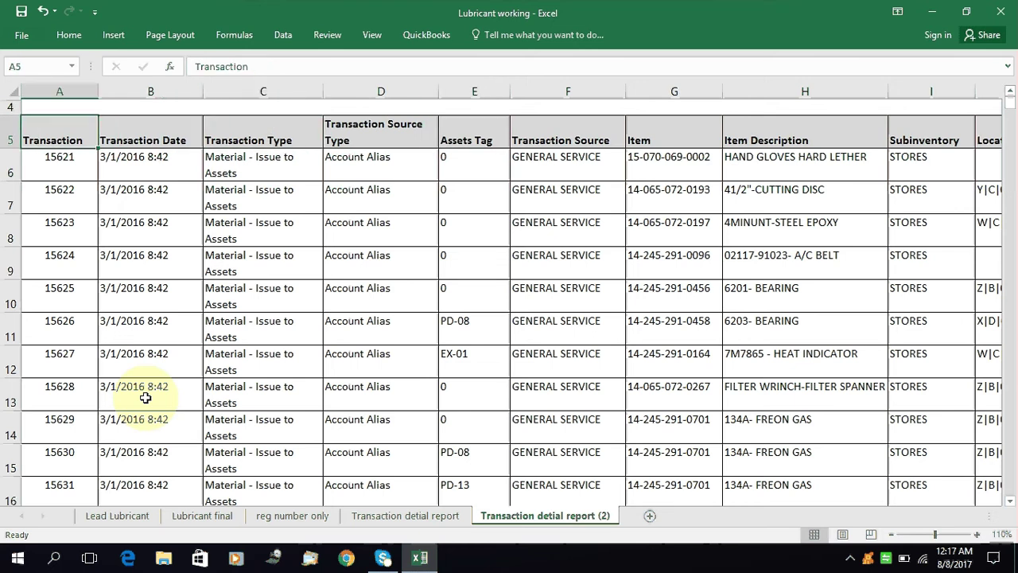
{"action": "key", "text": "Right"}
{"action": "key", "text": "Right"}
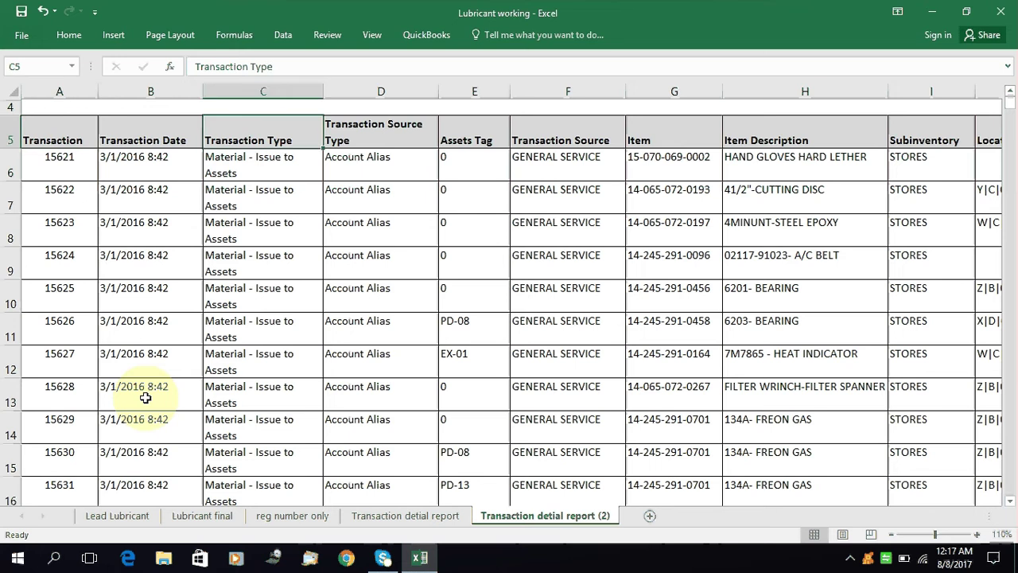
{"action": "key", "text": "Right"}
{"action": "key", "text": "Left"}
{"action": "key", "text": "Left"}
{"action": "key", "text": "Left"}
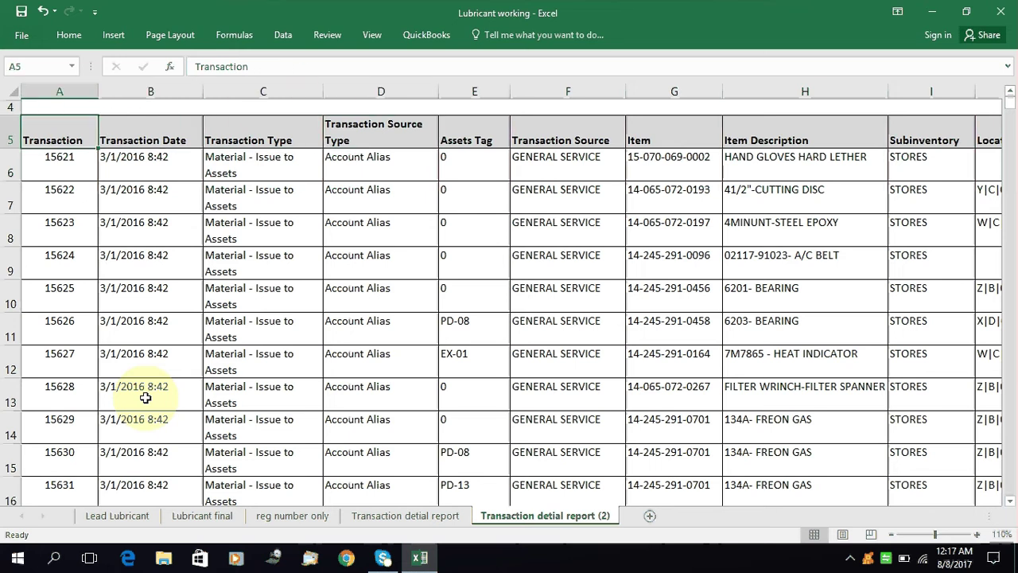
Select the whole transaction table from A5 to BK12580 and turn on filtering for its heading row
{"action": "key", "text": "ctrl+shift+Right"}
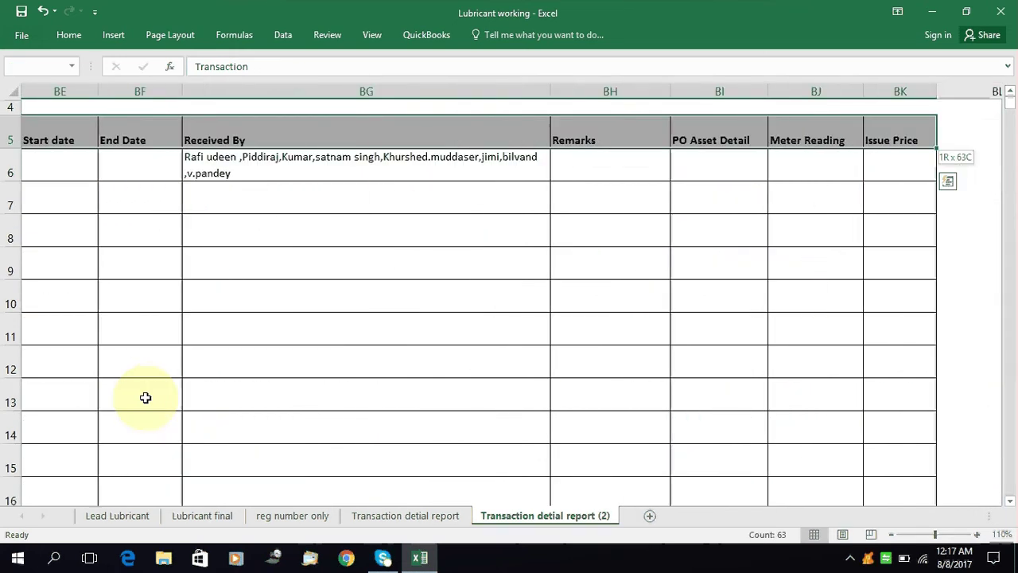
{"action": "key", "text": "ctrl+shift+Down"}
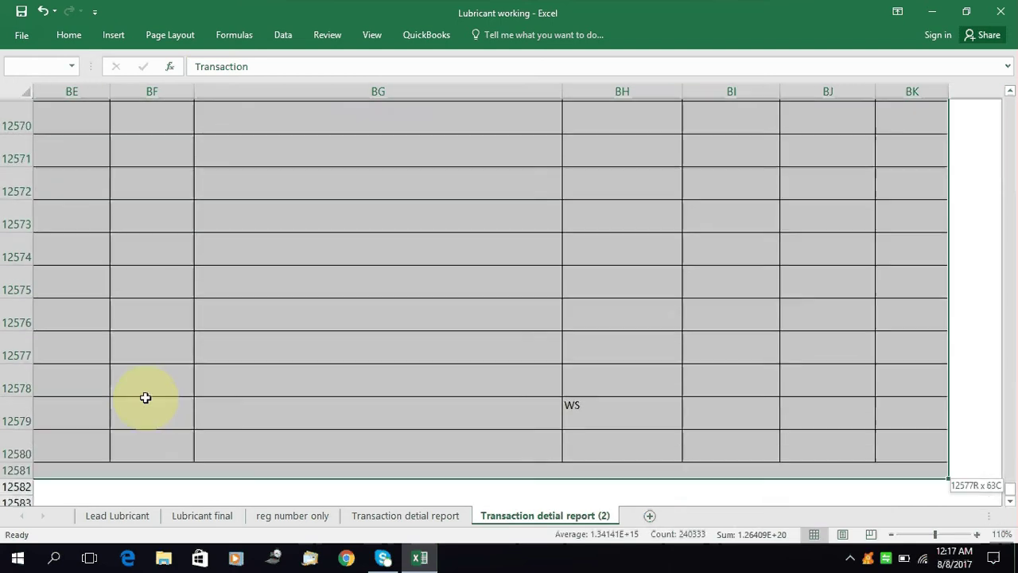
{"action": "key", "text": "shift+Down"}
{"action": "key", "text": "shift+Down"}
{"action": "key", "text": "shift+Right"}
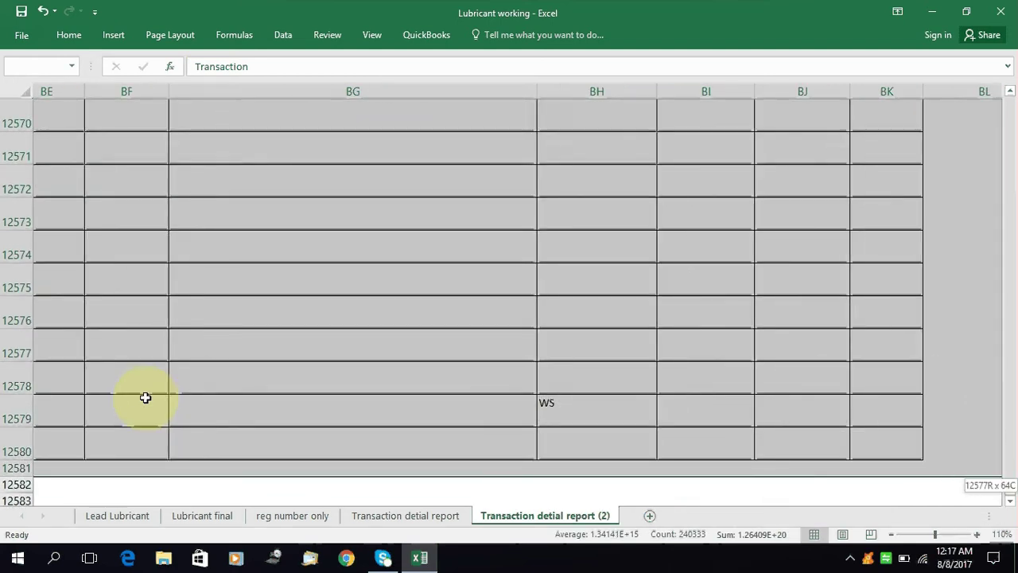
{"action": "key", "text": "shift+Left"}
{"action": "key", "text": "shift+Up"}
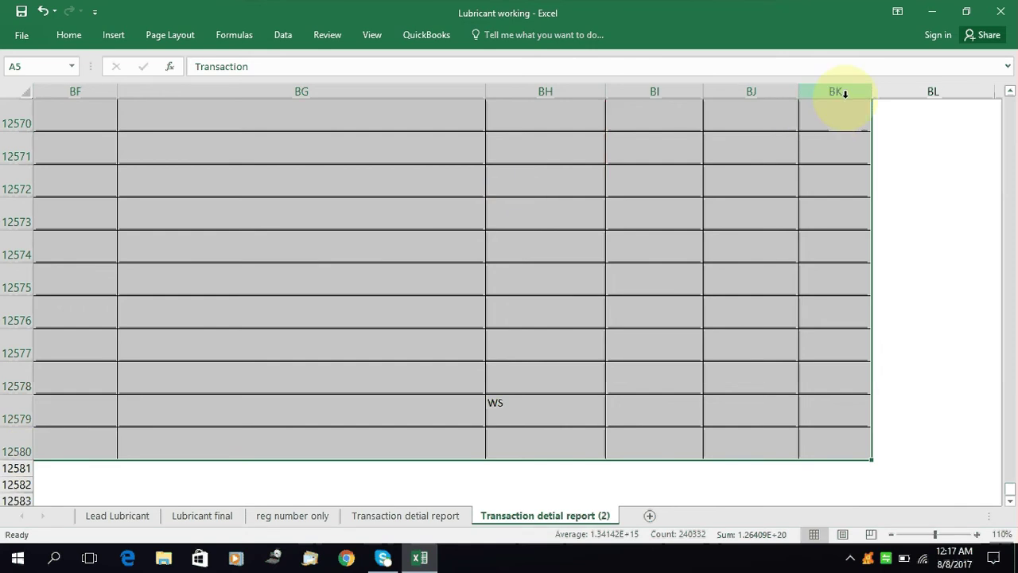
{"action": "left_click", "coordinate": [67, 37]}
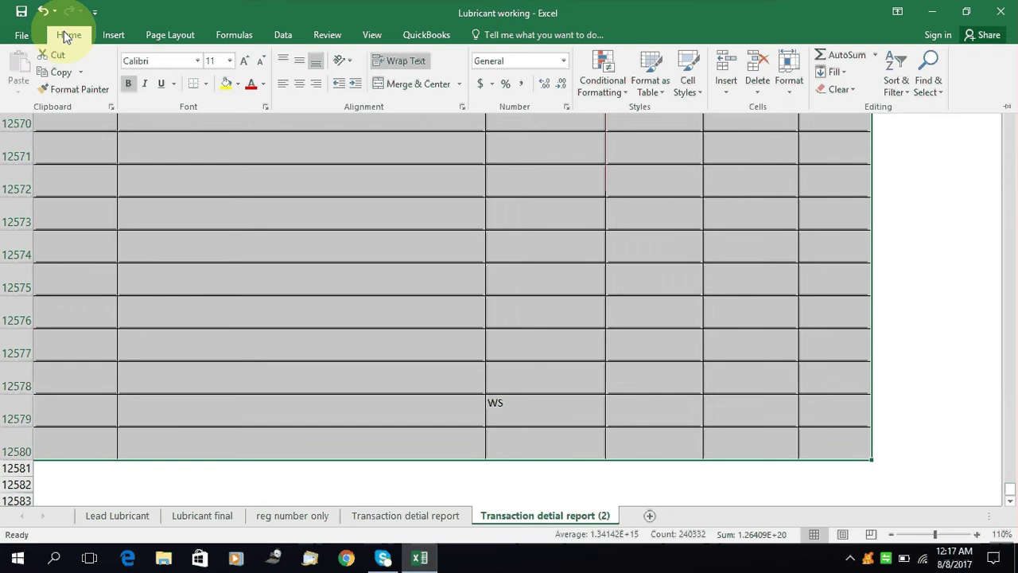
{"action": "left_click", "coordinate": [905, 97]}
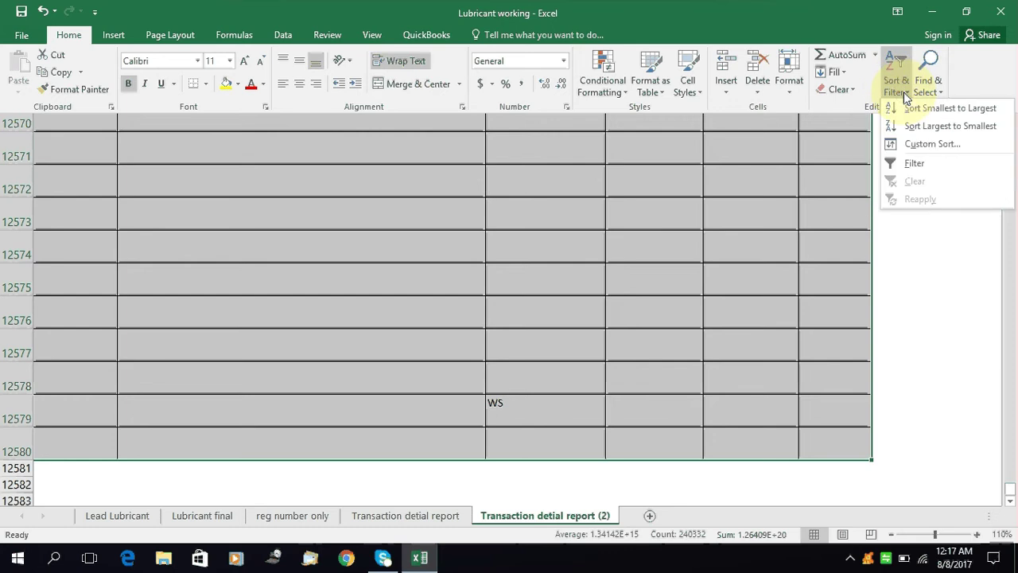
{"action": "left_click", "coordinate": [915, 163]}
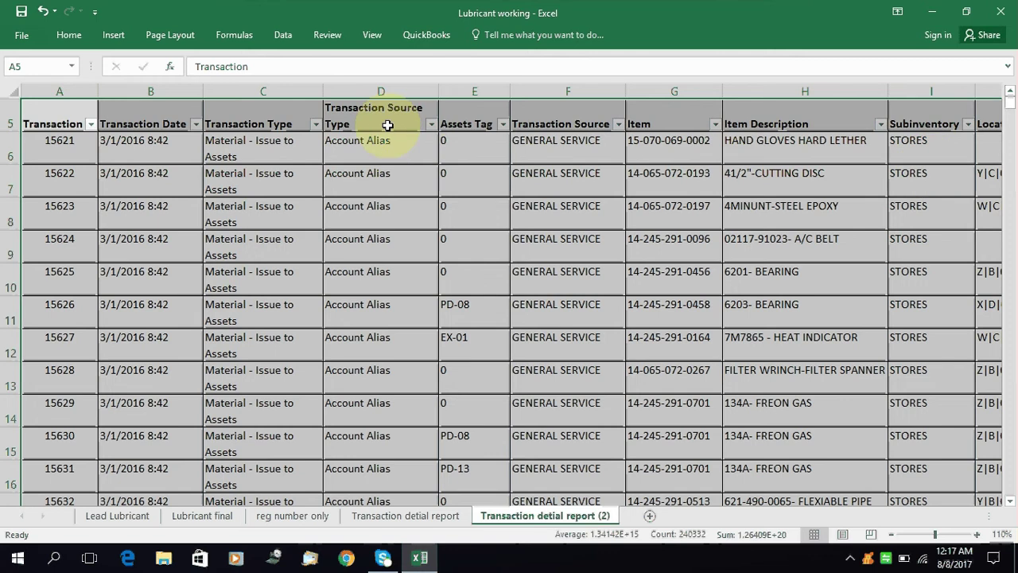
Review the filter-enabled headings from Transaction to Transaction Source in row 5, ending on A5
{"action": "left_click", "coordinate": [246, 115]}
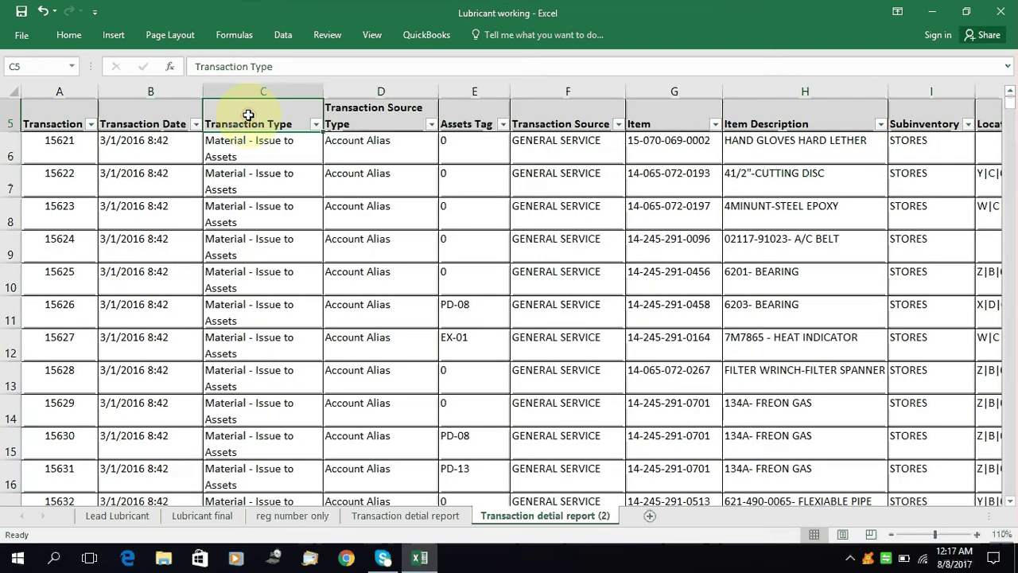
{"action": "key", "text": "Home"}
{"action": "key", "text": "Right"}
{"action": "key", "text": "Right"}
{"action": "key", "text": "Right"}
{"action": "key", "text": "Right"}
{"action": "key", "text": "Right"}
{"action": "key", "text": "Left"}
{"action": "key", "text": "Left"}
{"action": "key", "text": "Left"}
{"action": "key", "text": "Left"}
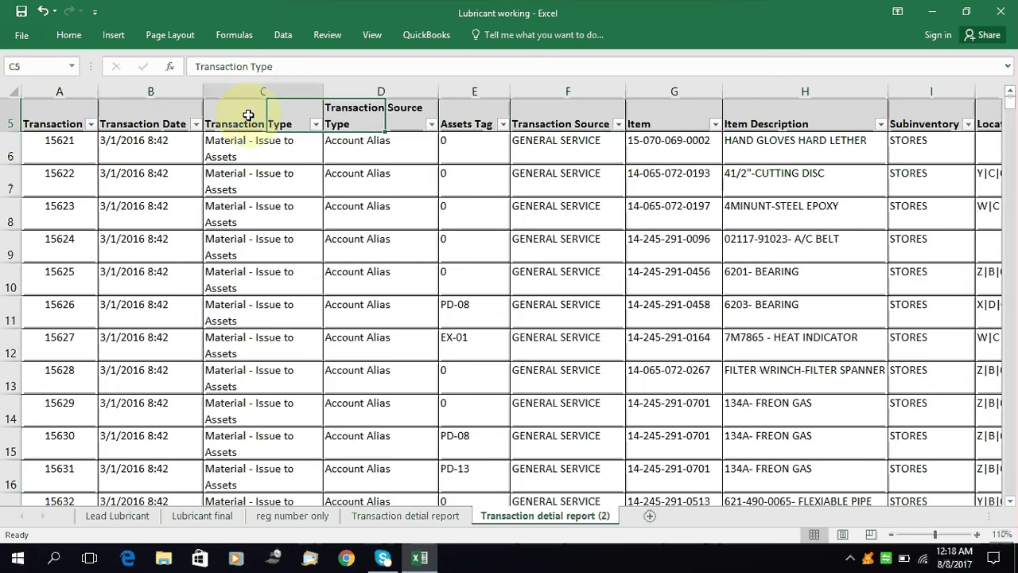
{"action": "key", "text": "Left"}
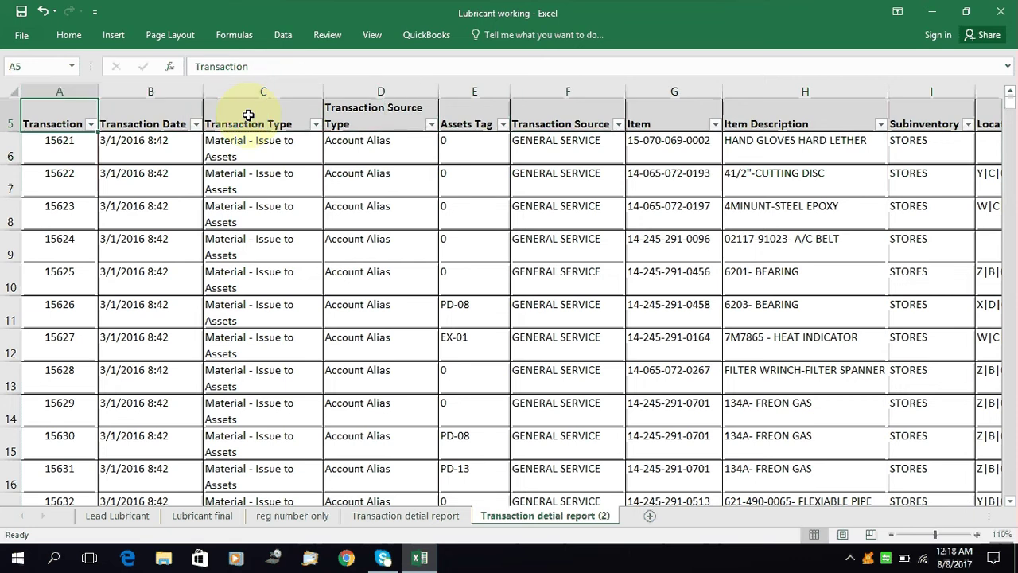
Look over the filter-enabled headings in row 5 from Transaction Date across to Ship-from Site in AQ5
{"action": "key", "text": "Right"}
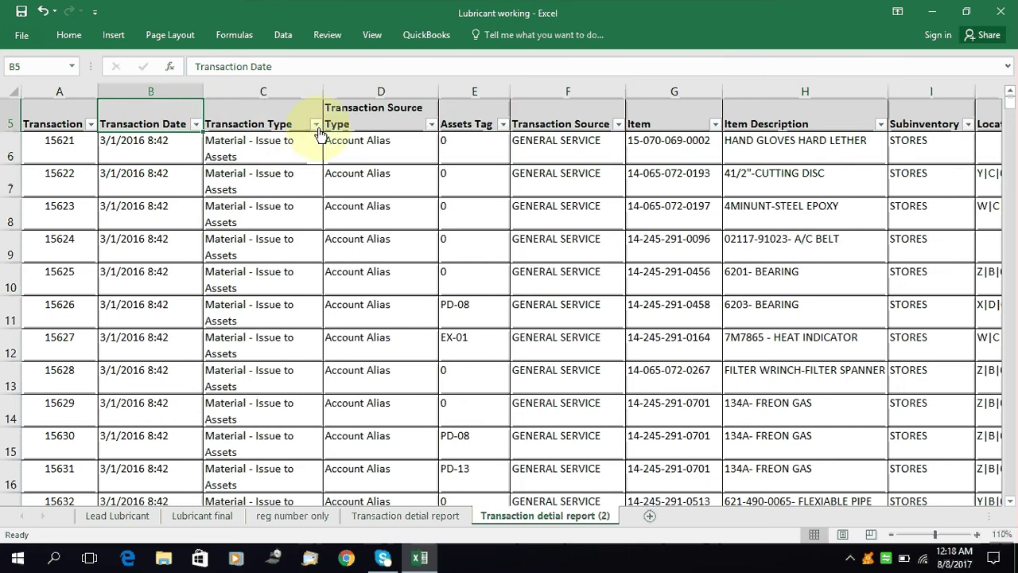
{"action": "key", "text": "Right"}
{"action": "key", "text": "Right"}
{"action": "key", "text": "Right"}
{"action": "key", "text": "Right"}
{"action": "key", "text": "Right"}
{"action": "key", "text": "Right"}
{"action": "key", "text": "Right"}
{"action": "key", "text": "Right"}
{"action": "key", "text": "Right"}
{"action": "key", "text": "Right"}
{"action": "key", "text": "Right"}
{"action": "key", "text": "Right"}
{"action": "key", "text": "Right"}
{"action": "key", "text": "Right"}
{"action": "key", "text": "Right"}
{"action": "key", "text": "Right"}
{"action": "key", "text": "Right"}
{"action": "key", "text": "Right"}
{"action": "key", "text": "Right"}
{"action": "key", "text": "Right"}
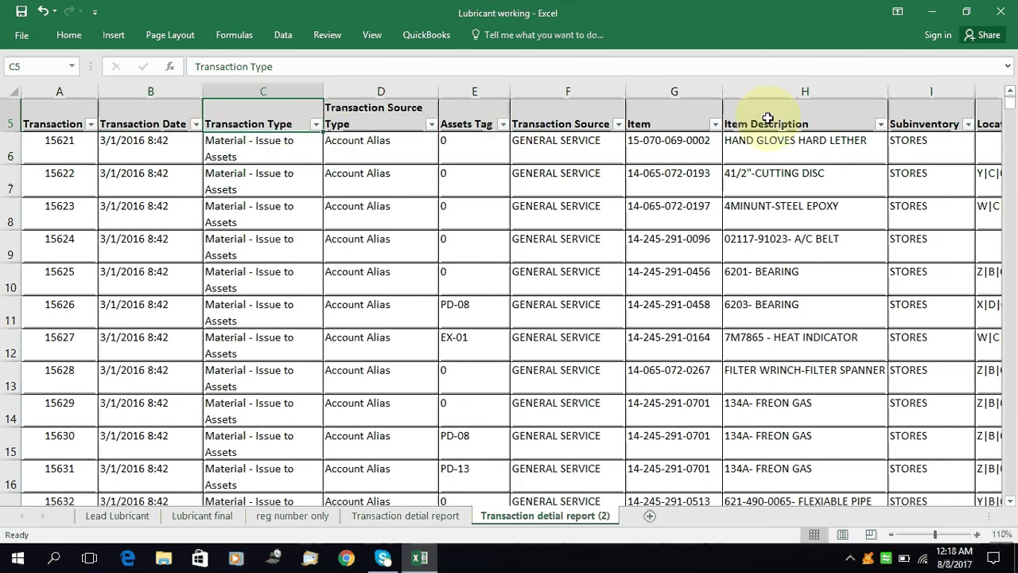
{"action": "key", "text": "Right"}
{"action": "key", "text": "Right"}
{"action": "key", "text": "Right"}
{"action": "key", "text": "Right"}
{"action": "key", "text": "Right"}
{"action": "key", "text": "Right"}
{"action": "key", "text": "Right"}
{"action": "key", "text": "Right"}
{"action": "key", "text": "Right"}
{"action": "key", "text": "Right"}
{"action": "key", "text": "Right"}
{"action": "key", "text": "Right"}
{"action": "key", "text": "Right"}
{"action": "key", "text": "Right"}
{"action": "key", "text": "Right"}
{"action": "key", "text": "Right"}
{"action": "key", "text": "Right"}
{"action": "key", "text": "Right"}
{"action": "key", "text": "Right"}
{"action": "key", "text": "Right"}
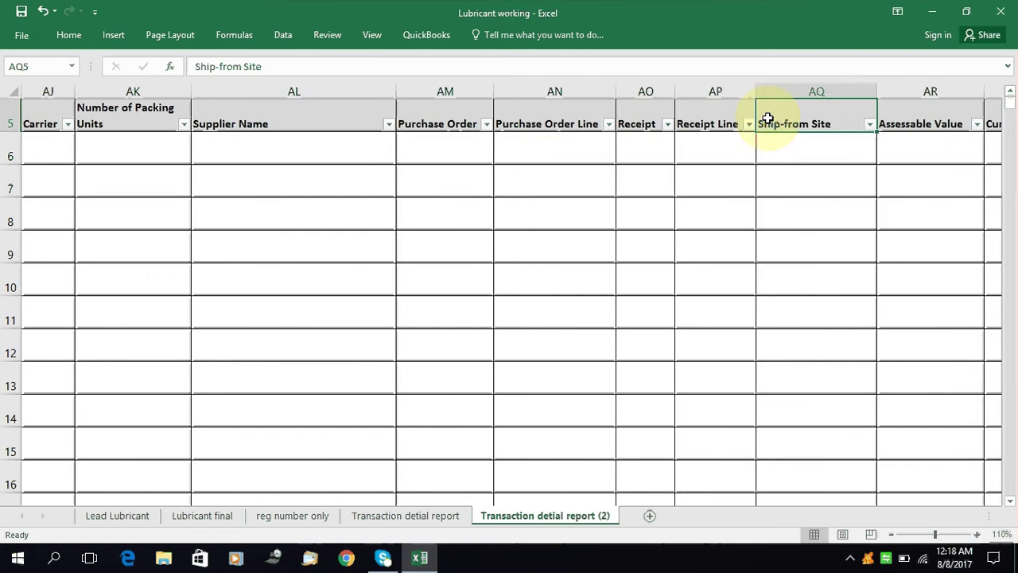
Go back across the row 5 headings from Ship-from Site to the Transaction heading in A5
{"action": "key", "text": "Left"}
{"action": "key", "text": "Left"}
{"action": "key", "text": "Left"}
{"action": "key", "text": "Left"}
{"action": "key", "text": "Left"}
{"action": "key", "text": "Left"}
{"action": "key", "text": "Left"}
{"action": "key", "text": "Left"}
{"action": "key", "text": "Left"}
{"action": "key", "text": "Left"}
{"action": "key", "text": "Left"}
{"action": "key", "text": "Left"}
{"action": "key", "text": "Left"}
{"action": "key", "text": "Left"}
{"action": "key", "text": "Left"}
{"action": "key", "text": "Left"}
{"action": "key", "text": "Left"}
{"action": "key", "text": "Left"}
{"action": "key", "text": "Left"}
{"action": "key", "text": "Left"}
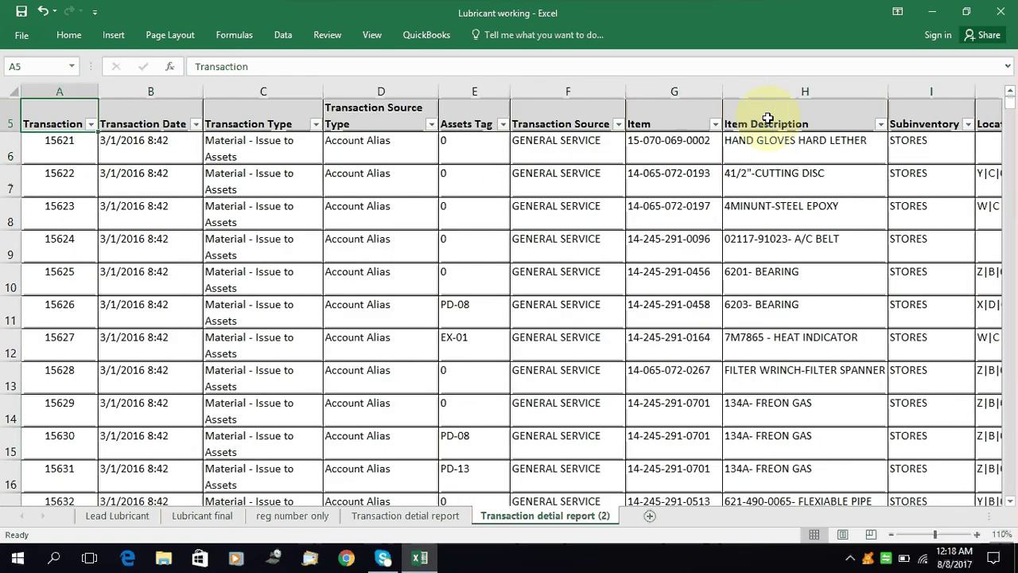
Review the row 5 headings from Transaction past Transaction UOM and Reference, as far as AB5
{"action": "key", "text": "Right"}
{"action": "key", "text": "Right"}
{"action": "key", "text": "Right"}
{"action": "key", "text": "Right"}
{"action": "key", "text": "Right"}
{"action": "key", "text": "Right"}
{"action": "key", "text": "Right"}
{"action": "key", "text": "Right"}
{"action": "key", "text": "Right"}
{"action": "key", "text": "Right"}
{"action": "key", "text": "Right"}
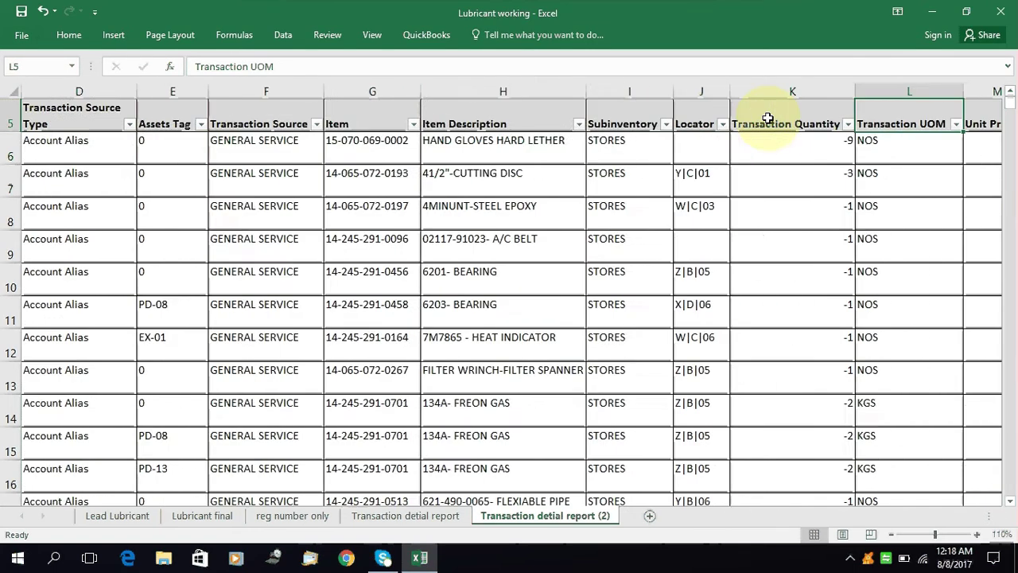
{"action": "key", "text": "Right"}
{"action": "key", "text": "Right"}
{"action": "key", "text": "Right"}
{"action": "key", "text": "Right"}
{"action": "key", "text": "Right"}
{"action": "key", "text": "Right"}
{"action": "key", "text": "Right"}
{"action": "key", "text": "Right"}
{"action": "key", "text": "Right"}
{"action": "key", "text": "Right"}
{"action": "key", "text": "Right"}
{"action": "key", "text": "Right"}
{"action": "key", "text": "Right"}
{"action": "key", "text": "Right"}
{"action": "key", "text": "Right"}
{"action": "key", "text": "Right"}
Check the row 5 headings back through Reference and Subinventory, ending on Transaction in A5
{"action": "key", "text": "Left"}
{"action": "key", "text": "Left"}
{"action": "key", "text": "Left"}
{"action": "key", "text": "Left"}
{"action": "key", "text": "Left"}
{"action": "key", "text": "Left"}
{"action": "key", "text": "Left"}
{"action": "key", "text": "Left"}
{"action": "key", "text": "Left"}
{"action": "key", "text": "Left"}
{"action": "key", "text": "Left"}
{"action": "key", "text": "Left"}
{"action": "key", "text": "Left"}
{"action": "key", "text": "Left"}
{"action": "key", "text": "Left"}
{"action": "key", "text": "Left"}
{"action": "key", "text": "Left"}
{"action": "key", "text": "Left"}
{"action": "key", "text": "Left"}
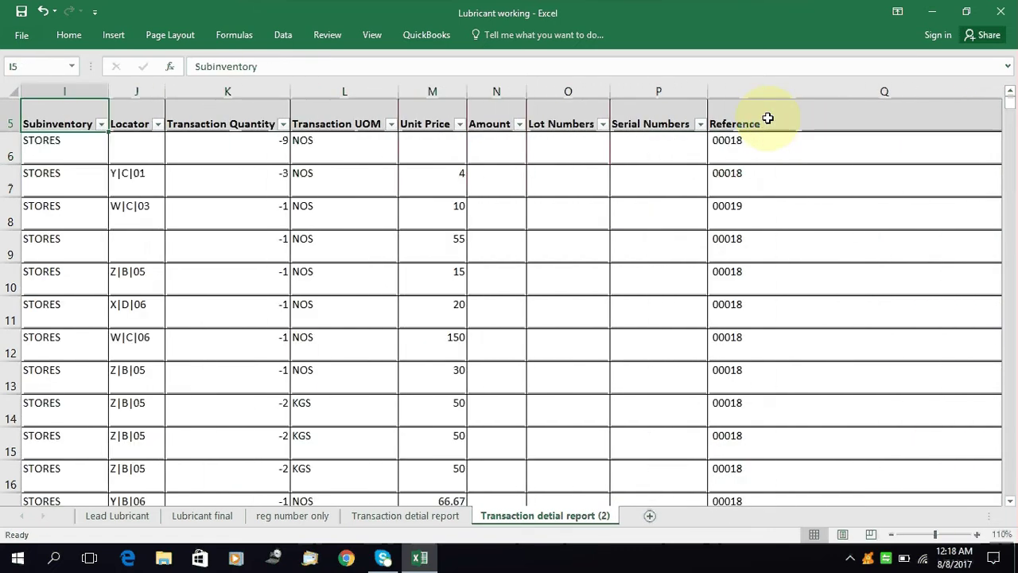
{"action": "key", "text": "Left"}
{"action": "key", "text": "Left"}
{"action": "key", "text": "Left"}
{"action": "key", "text": "Left"}
{"action": "key", "text": "Left"}
{"action": "key", "text": "Left"}
{"action": "key", "text": "Left"}
{"action": "key", "text": "Left"}
Pass over the headings up to Locator and browse the Item Description entries down to H15
{"action": "key", "text": "Right"}
{"action": "key", "text": "Right"}
{"action": "key", "text": "Right"}
{"action": "key", "text": "Right"}
{"action": "key", "text": "Right"}
{"action": "key", "text": "Right"}
{"action": "key", "text": "Right"}
{"action": "key", "text": "Right"}
{"action": "key", "text": "Right"}
{"action": "key", "text": "Left"}
{"action": "key", "text": "Down"}
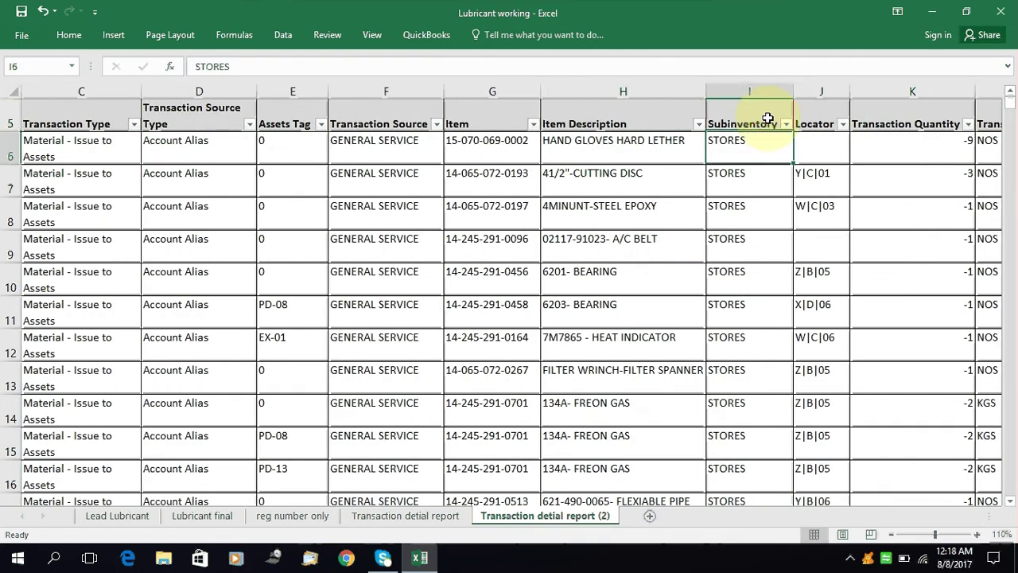
{"action": "key", "text": "Left"}
{"action": "key", "text": "Down"}
{"action": "key", "text": "Down"}
{"action": "key", "text": "Down"}
{"action": "key", "text": "Down"}
{"action": "key", "text": "Down"}
{"action": "key", "text": "Down"}
{"action": "key", "text": "Down"}
{"action": "key", "text": "Down"}
{"action": "key", "text": "Down"}
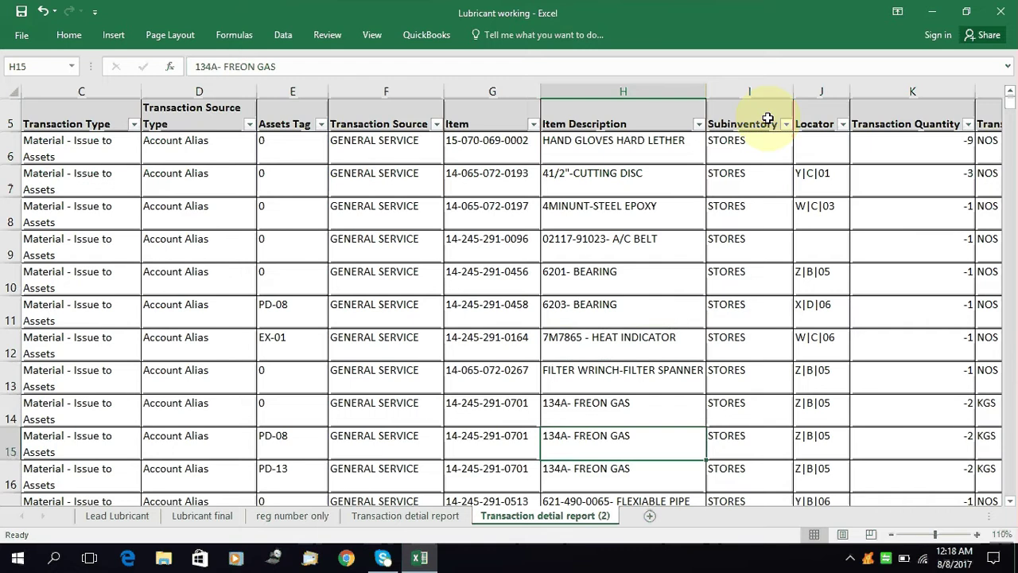
Browse the Item Description entries below H15, through the grease and engine oil rows, as far as DIESEL in H28
{"action": "key", "text": "Down"}
{"action": "key", "text": "Down"}
{"action": "key", "text": "Down"}
{"action": "key", "text": "Down"}
{"action": "key", "text": "Down"}
{"action": "key", "text": "Down"}
{"action": "key", "text": "Down"}
{"action": "key", "text": "Down"}
{"action": "key", "text": "Down"}
{"action": "key", "text": "Down"}
{"action": "key", "text": "Down"}
{"action": "key", "text": "Down"}
{"action": "key", "text": "Down"}
{"action": "key", "text": "Down"}
{"action": "key", "text": "Down"}
{"action": "key", "text": "Down"}
{"action": "key", "text": "Down"}
{"action": "key", "text": "Up"}
{"action": "key", "text": "Up"}
{"action": "key", "text": "Up"}
{"action": "key", "text": "Up"}
{"action": "key", "text": "Up"}
{"action": "key", "text": "Up"}
{"action": "key", "text": "Up"}
{"action": "key", "text": "Up"}
{"action": "key", "text": "Up"}
{"action": "key", "text": "Down"}
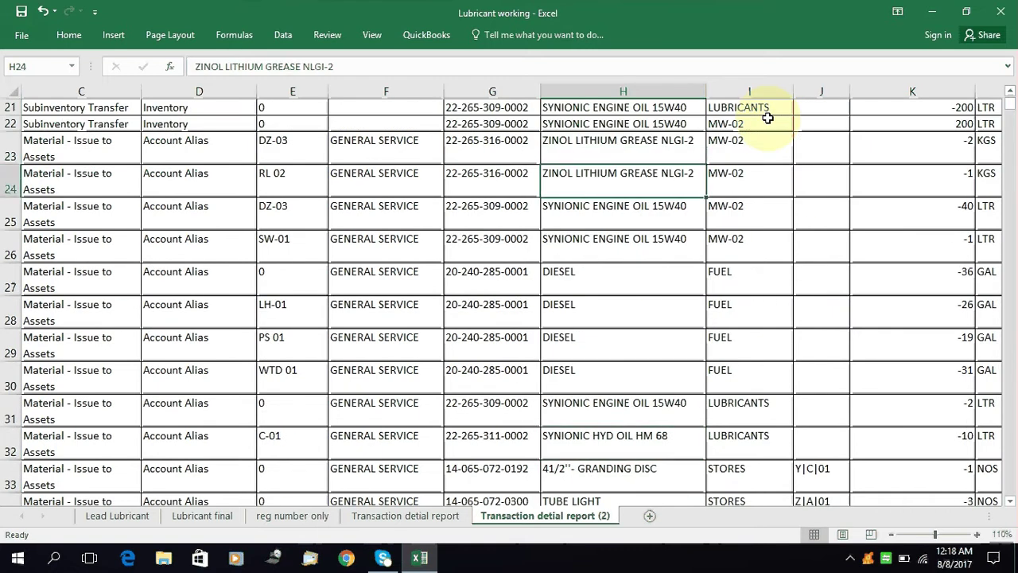
{"action": "key", "text": "Down"}
{"action": "key", "text": "Down"}
{"action": "key", "text": "Down"}
{"action": "key", "text": "Down"}
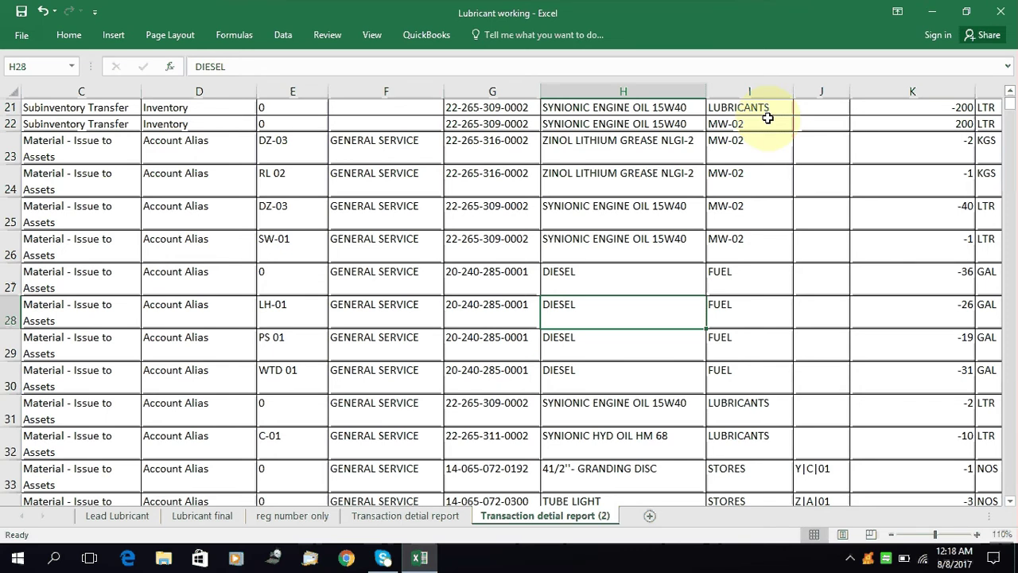
Go back up the Item Description entries from H28 to the column heading in H5
{"action": "key", "text": "Up"}
{"action": "key", "text": "Up"}
{"action": "key", "text": "Up"}
{"action": "key", "text": "Up"}
{"action": "key", "text": "Up"}
{"action": "key", "text": "Up"}
{"action": "key", "text": "Up"}
{"action": "key", "text": "Up"}
{"action": "key", "text": "Up"}
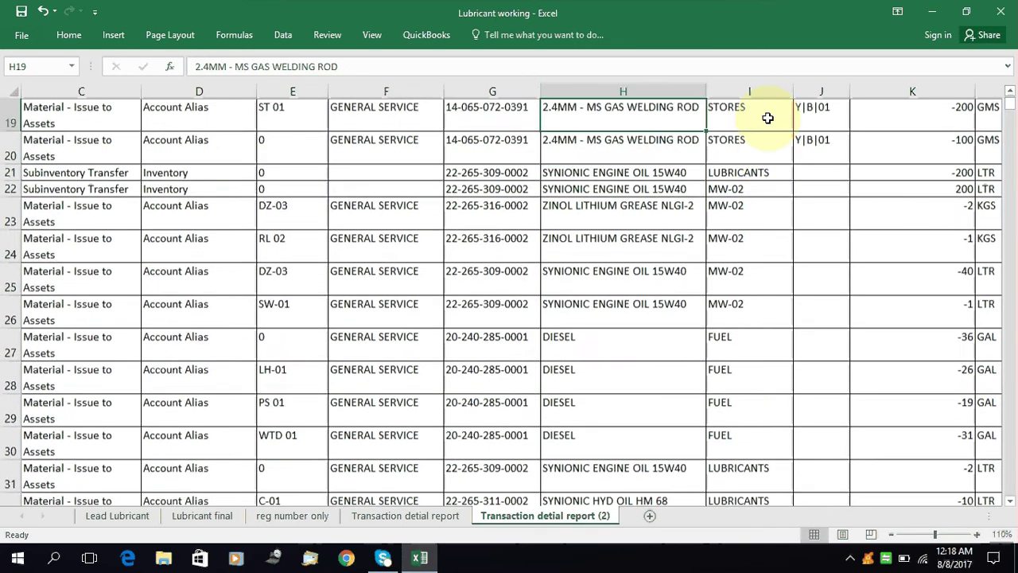
{"action": "key", "text": "Up"}
{"action": "key", "text": "Up"}
{"action": "key", "text": "Up"}
{"action": "key", "text": "Up"}
{"action": "key", "text": "Up"}
{"action": "key", "text": "Up"}
{"action": "key", "text": "Up"}
{"action": "key", "text": "Up"}
{"action": "key", "text": "Up"}
{"action": "key", "text": "Up"}
{"action": "key", "text": "Up"}
{"action": "key", "text": "Up"}
{"action": "key", "text": "Up"}
{"action": "key", "text": "Up"}
{"action": "key", "text": "Up"}
{"action": "key", "text": "Down"}
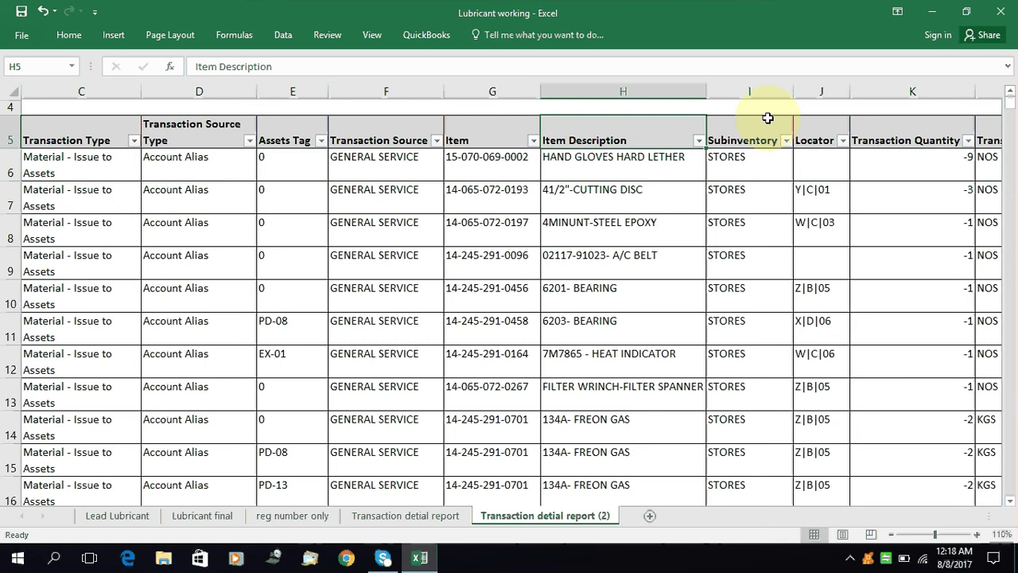
Search the Item Description filter values for "diesel" and leave only the DIESEL entry selected
{"action": "left_click", "coordinate": [699, 140]}
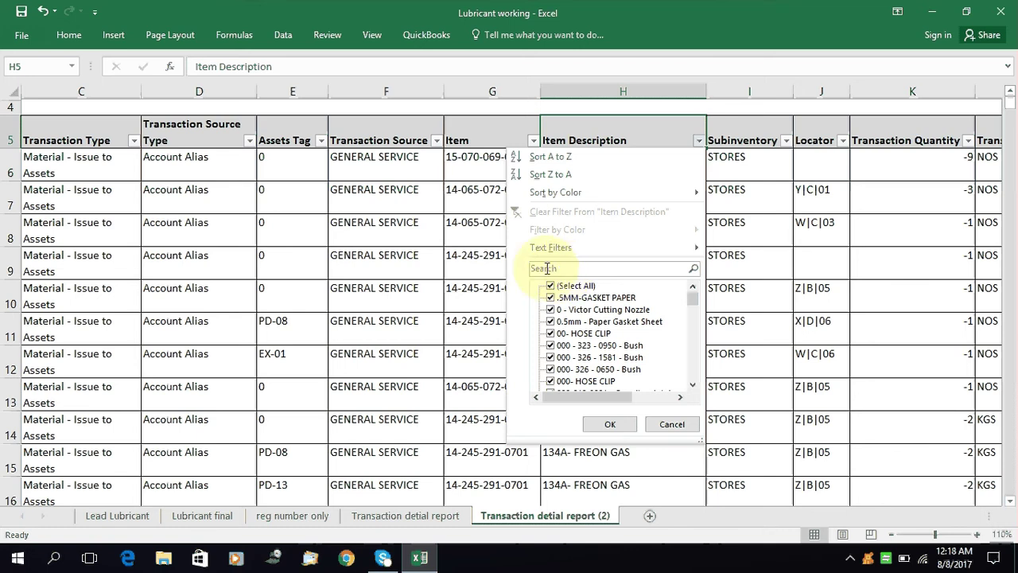
{"action": "left_click", "coordinate": [561, 270]}
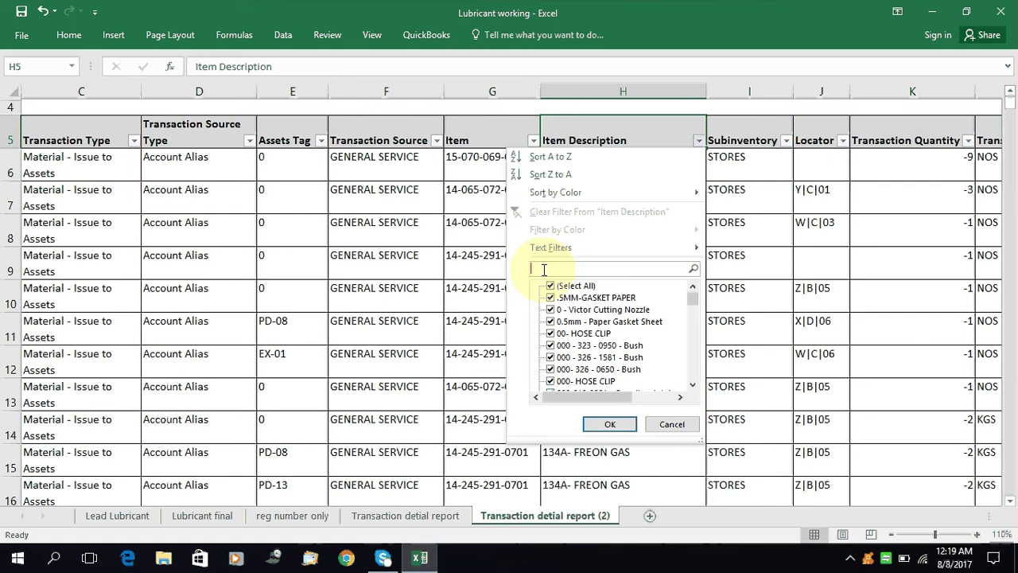
{"action": "type", "text": "diesel"}
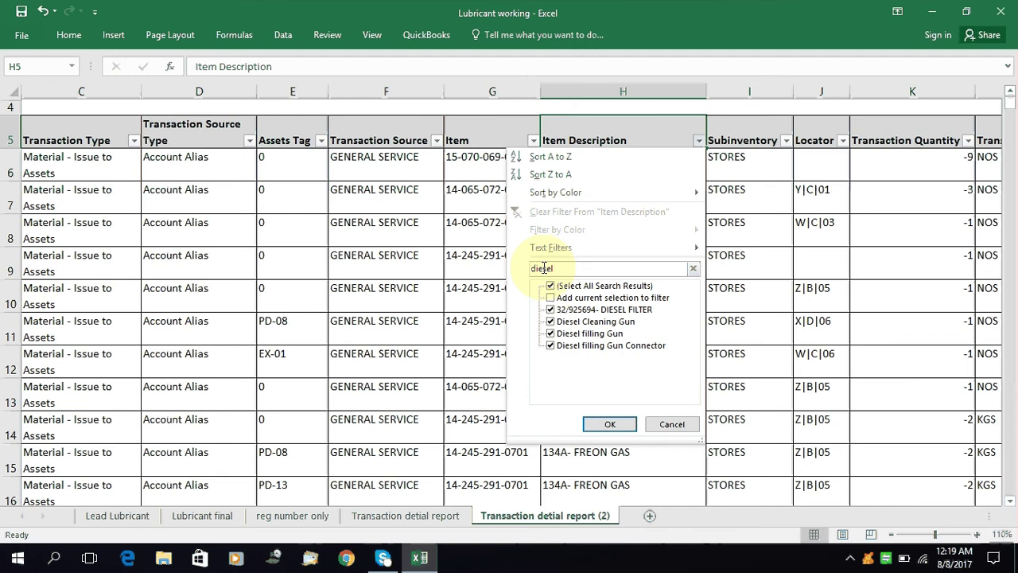
{"action": "key", "text": "BackSpace"}
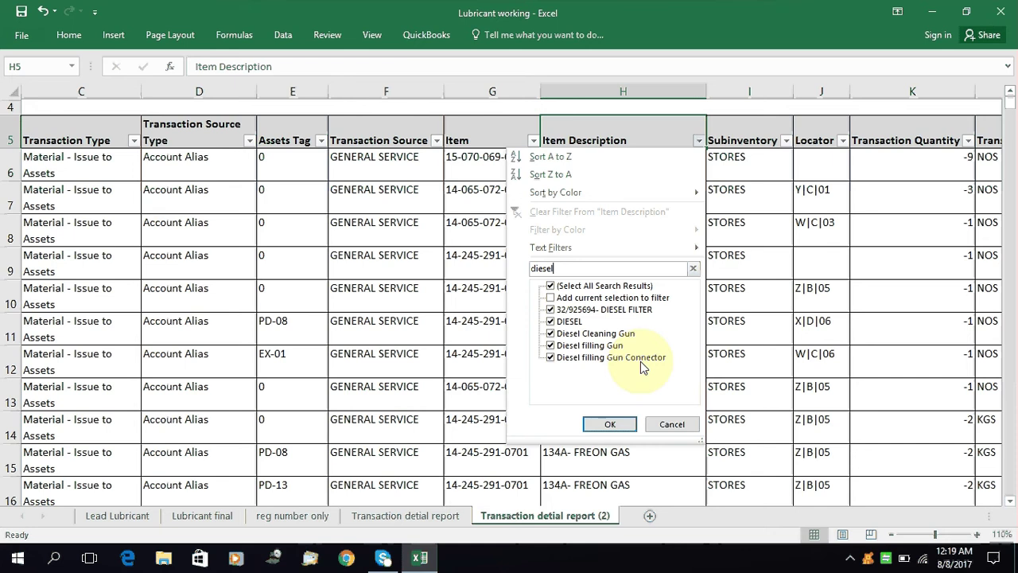
{"action": "left_click", "coordinate": [552, 286]}
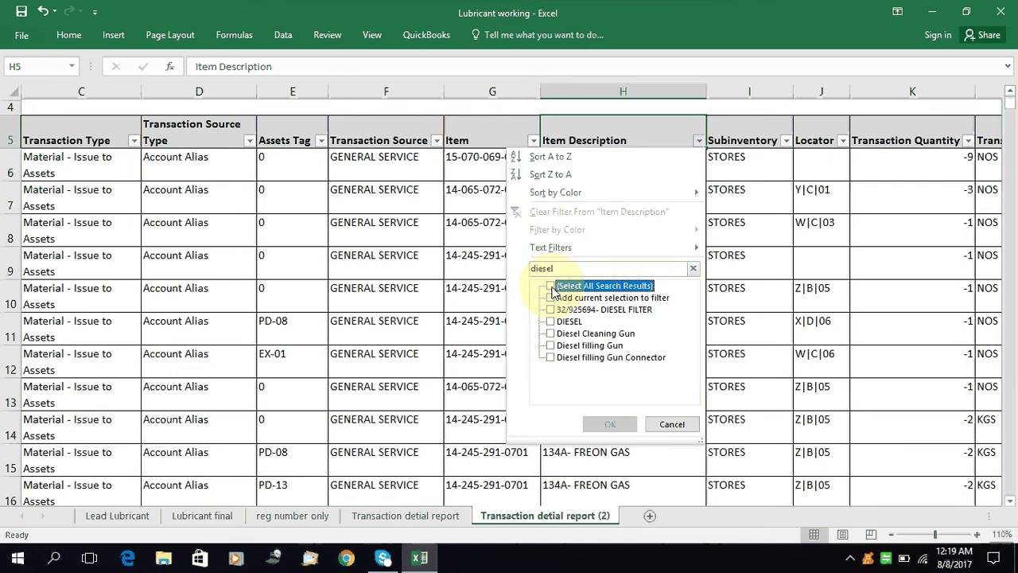
{"action": "left_click", "coordinate": [552, 322]}
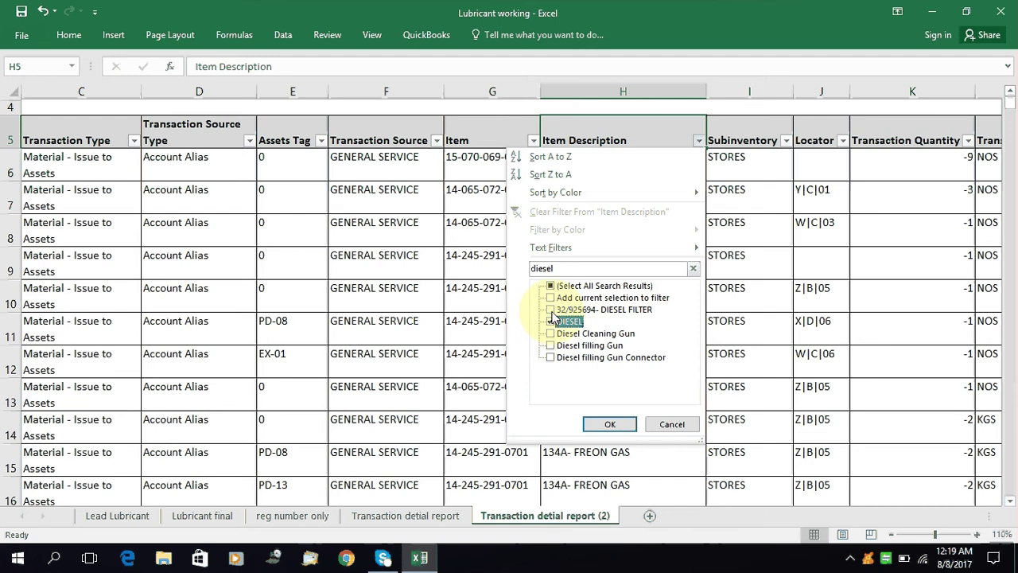
{"action": "left_click", "coordinate": [551, 312]}
{"action": "left_click", "coordinate": [551, 347]}
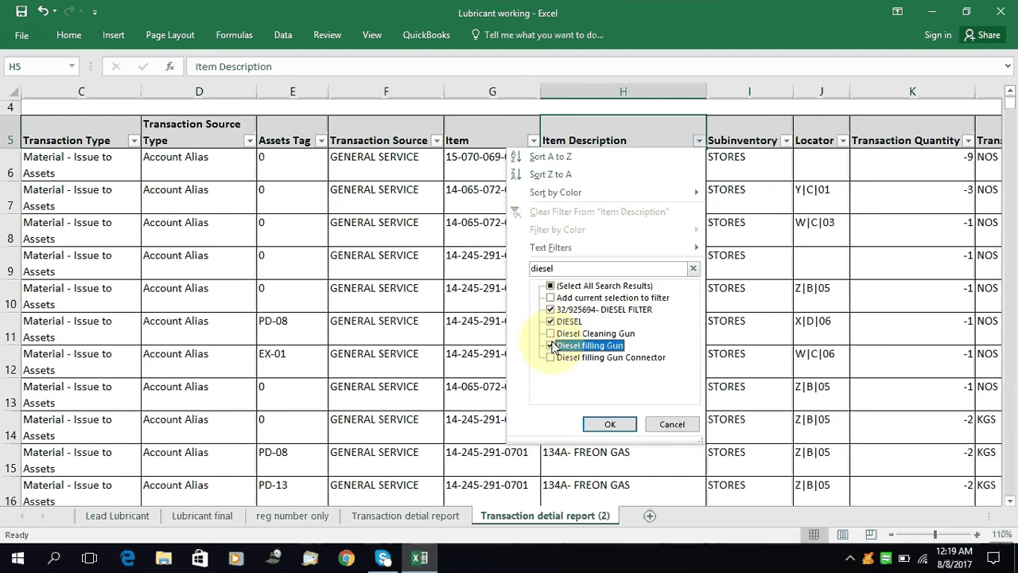
{"action": "left_click", "coordinate": [551, 347]}
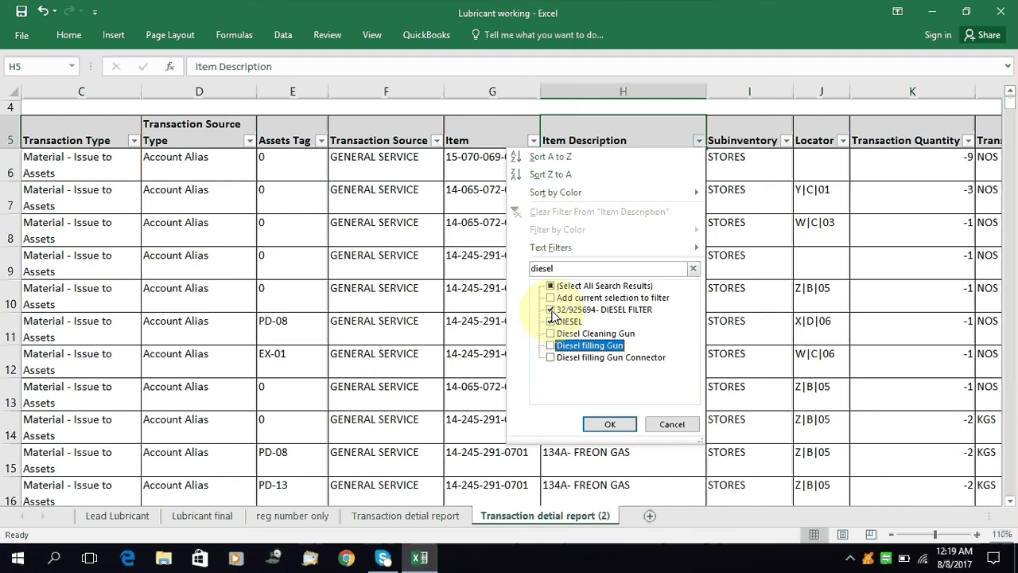
{"action": "left_click", "coordinate": [551, 310]}
Apply the Item Description filter for DIESEL alone and go to the first filtered entry in H27
{"action": "left_click", "coordinate": [552, 321]}
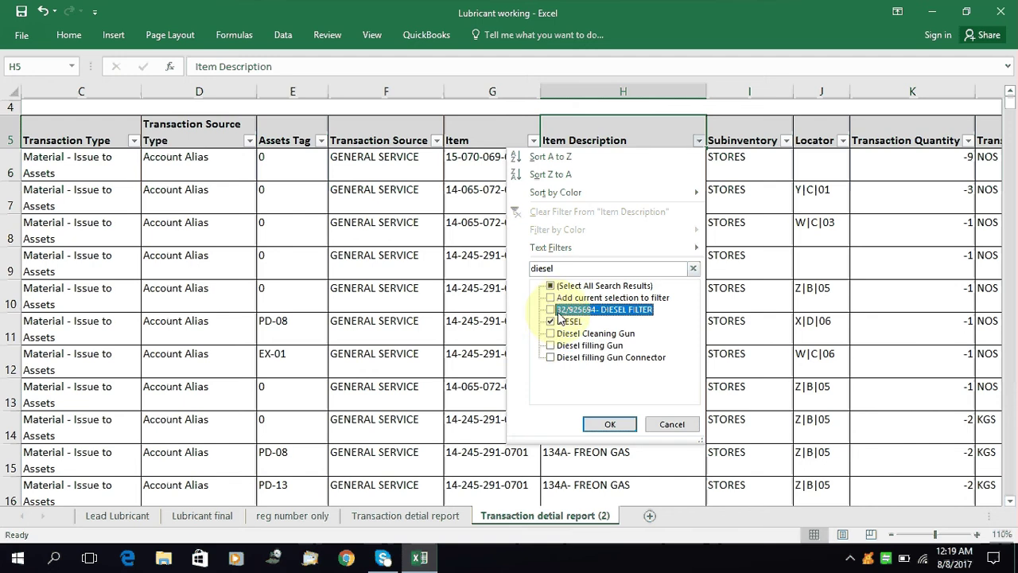
{"action": "left_click", "coordinate": [610, 424]}
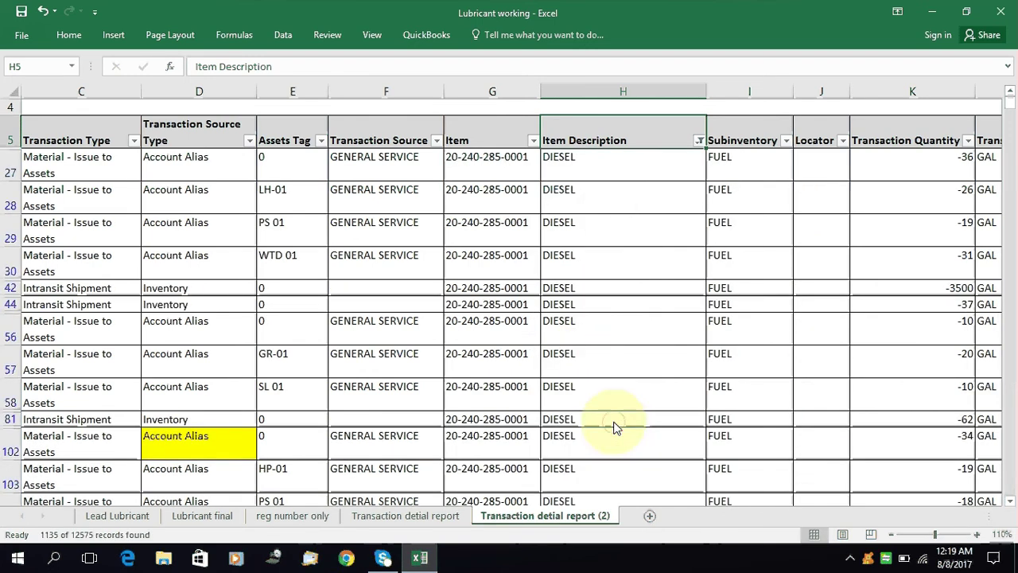
{"action": "left_click", "coordinate": [579, 342]}
{"action": "key", "text": "Up"}
{"action": "key", "text": "Up"}
{"action": "key", "text": "Up"}
{"action": "key", "text": "Up"}
{"action": "key", "text": "Up"}
{"action": "key", "text": "Up"}
{"action": "key", "text": "Up"}
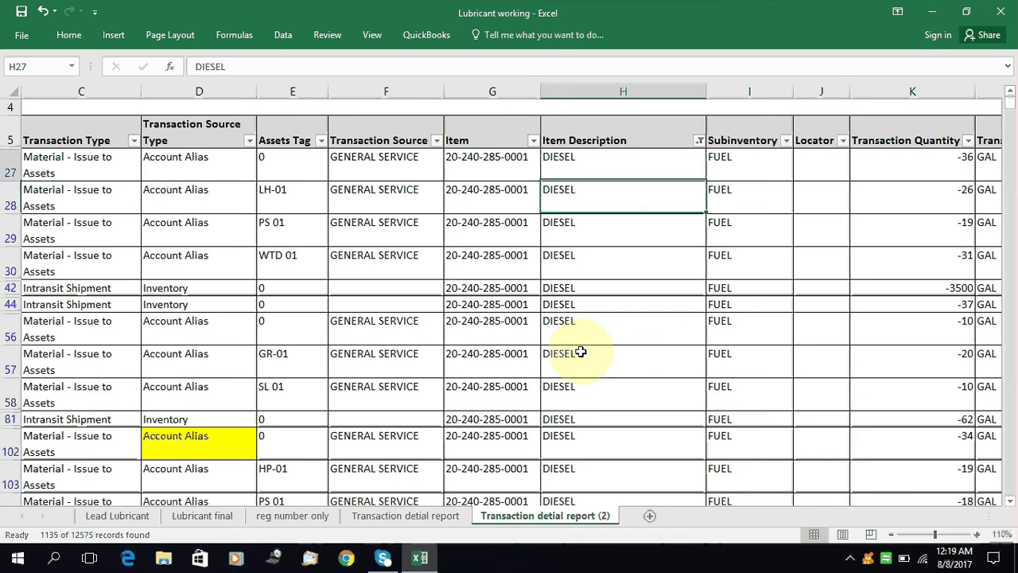
Review the filtered DIESEL rows from the start of the list down to H2251
{"action": "key", "text": "Down"}
{"action": "key", "text": "Down"}
{"action": "key", "text": "Down"}
{"action": "key", "text": "Down"}
{"action": "key", "text": "Down"}
{"action": "key", "text": "Down"}
{"action": "key", "text": "Down"}
{"action": "key", "text": "Down"}
{"action": "key", "text": "Down"}
{"action": "key", "text": "Down"}
{"action": "key", "text": "Down"}
{"action": "key", "text": "Down"}
{"action": "key", "text": "Down"}
{"action": "key", "text": "Down"}
{"action": "key", "text": "Down"}
{"action": "key", "text": "Down"}
{"action": "key", "text": "Down"}
{"action": "key", "text": "Down"}
{"action": "key", "text": "Down"}
{"action": "key", "text": "Down"}
{"action": "key", "text": "Down"}
{"action": "key", "text": "Down"}
{"action": "key", "text": "Down"}
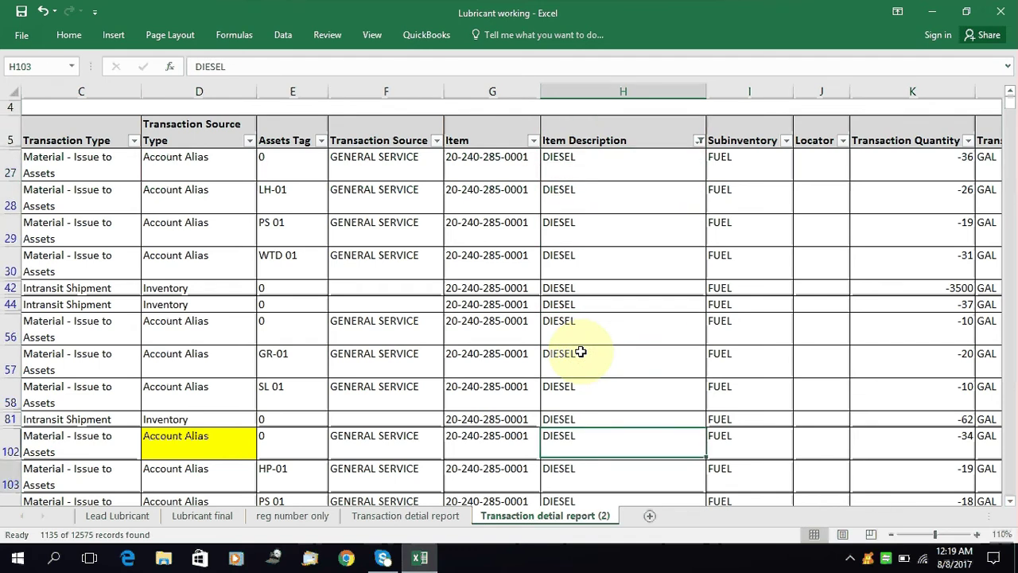
{"action": "key", "text": "Down"}
{"action": "key", "text": "Down"}
{"action": "key", "text": "Down"}
{"action": "key", "text": "Down"}
{"action": "key", "text": "Down"}
{"action": "key", "text": "Down"}
{"action": "key", "text": "Down"}
{"action": "key", "text": "Down"}
{"action": "key", "text": "Down"}
{"action": "key", "text": "Down"}
{"action": "key", "text": "Down"}
{"action": "key", "text": "Down"}
{"action": "key", "text": "Down"}
{"action": "key", "text": "Down"}
{"action": "key", "text": "Down"}
{"action": "key", "text": "Down"}
{"action": "key", "text": "Down"}
{"action": "key", "text": "Down"}
{"action": "key", "text": "Down"}
{"action": "key", "text": "Down"}
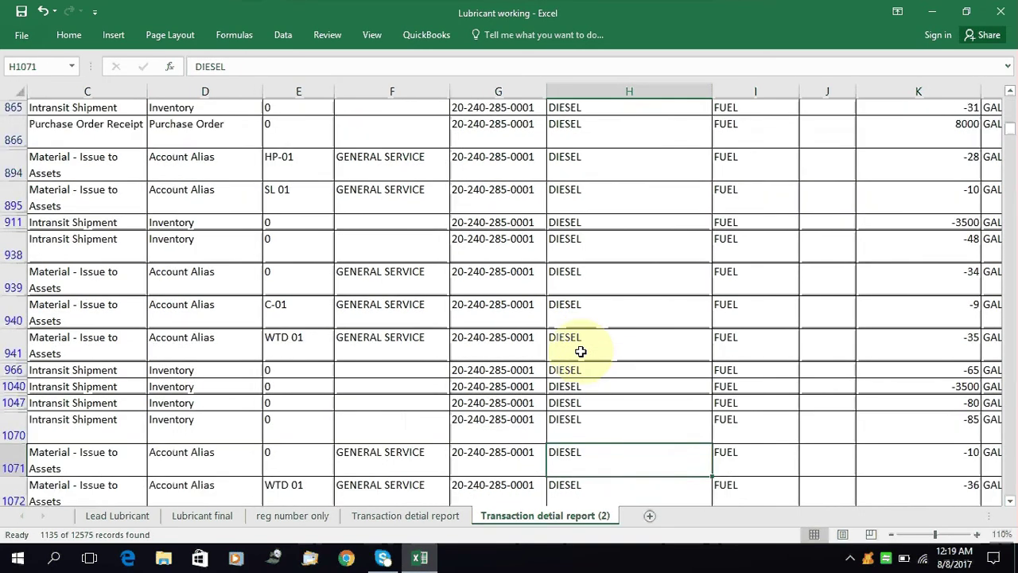
{"action": "key", "text": "Down"}
{"action": "key", "text": "Down"}
{"action": "key", "text": "Down"}
{"action": "key", "text": "Down"}
{"action": "key", "text": "Down"}
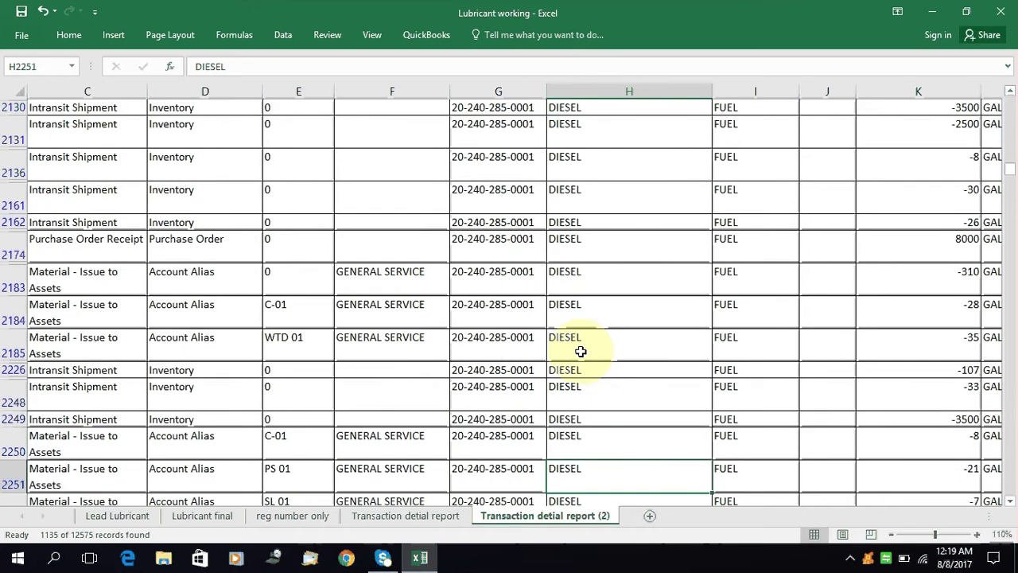
Go back up the filtered Item Description entries from H2251 to the first DIESEL row in H27
{"action": "key", "text": "Up"}
{"action": "key", "text": "Up"}
{"action": "key", "text": "Up"}
{"action": "key", "text": "Up"}
{"action": "key", "text": "Up"}
{"action": "key", "text": "Up"}
{"action": "key", "text": "Up"}
{"action": "key", "text": "Up"}
{"action": "key", "text": "Up"}
{"action": "key", "text": "Up"}
{"action": "key", "text": "Up"}
{"action": "key", "text": "Up"}
{"action": "key", "text": "Up"}
{"action": "key", "text": "Up"}
{"action": "key", "text": "Up"}
{"action": "key", "text": "Up"}
{"action": "key", "text": "Up"}
{"action": "key", "text": "Up"}
{"action": "key", "text": "Up"}
{"action": "key", "text": "Up"}
{"action": "key", "text": "Up"}
{"action": "key", "text": "Up"}
{"action": "key", "text": "Up"}
{"action": "key", "text": "Up"}
{"action": "key", "text": "Up"}
{"action": "key", "text": "Up"}
{"action": "key", "text": "Up"}
{"action": "key", "text": "Up"}
{"action": "key", "text": "Up"}
{"action": "key", "text": "Up"}
{"action": "key", "text": "Up"}
{"action": "key", "text": "Up"}
{"action": "key", "text": "Up"}
{"action": "key", "text": "Up"}
{"action": "key", "text": "Up"}
{"action": "key", "text": "Up"}
{"action": "key", "text": "Up"}
{"action": "key", "text": "Up"}
{"action": "key", "text": "Up"}
{"action": "key", "text": "Up"}
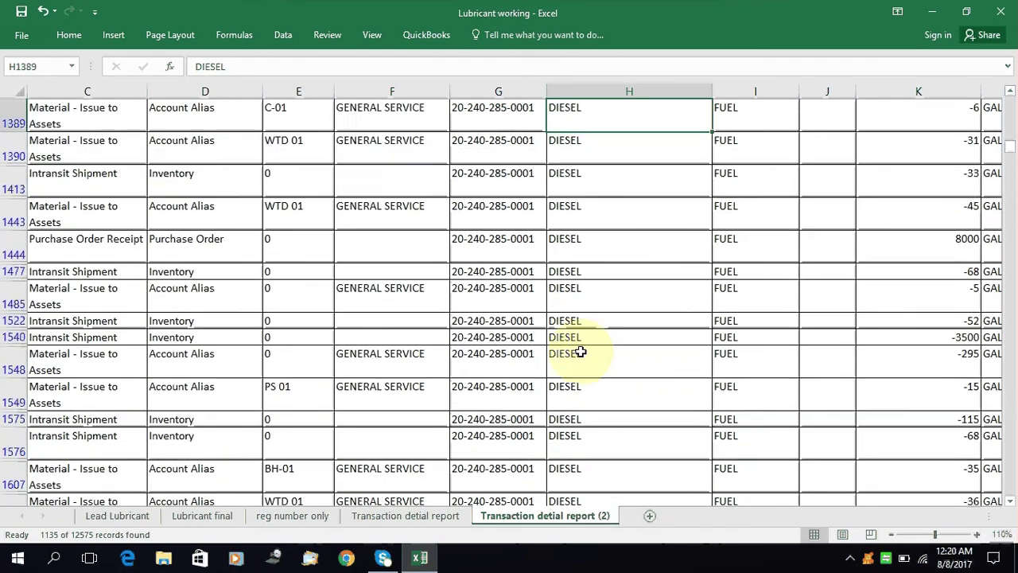
{"action": "key", "text": "Up"}
{"action": "key", "text": "Up"}
{"action": "key", "text": "Up"}
{"action": "key", "text": "Up"}
{"action": "key", "text": "Up"}
{"action": "key", "text": "Up"}
{"action": "key", "text": "Up"}
{"action": "key", "text": "Up"}
{"action": "key", "text": "Up"}
{"action": "key", "text": "Up"}
{"action": "key", "text": "Up"}
{"action": "key", "text": "Up"}
{"action": "key", "text": "Up"}
{"action": "key", "text": "Up"}
{"action": "key", "text": "Up"}
{"action": "key", "text": "Up"}
{"action": "key", "text": "Up"}
{"action": "key", "text": "Up"}
{"action": "key", "text": "Up"}
{"action": "key", "text": "Up"}
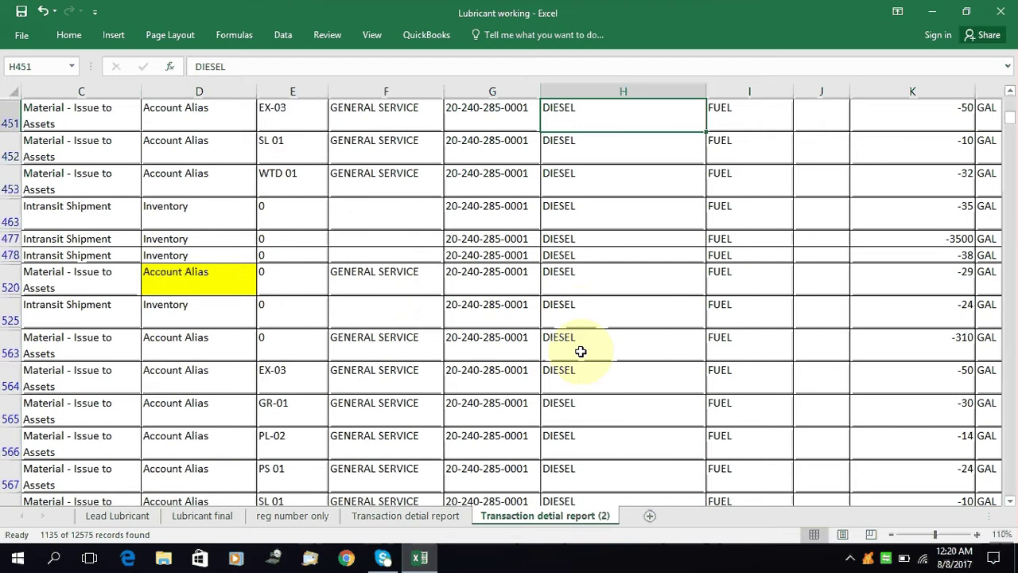
{"action": "key", "text": "Down"}
{"action": "key", "text": "Down"}
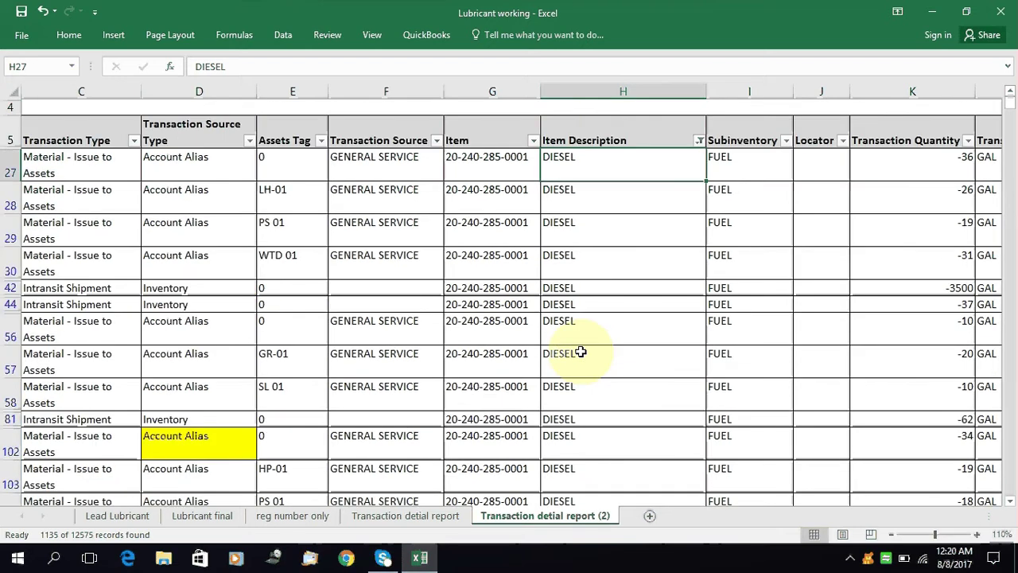
Examine the first DIESEL record in row 27 across its columns, and go to the Item Description in H28
{"action": "key", "text": "Right"}
{"action": "key", "text": "Right"}
{"action": "key", "text": "Right"}
{"action": "key", "text": "Right"}
{"action": "key", "text": "Left"}
{"action": "key", "text": "Left"}
{"action": "key", "text": "Left"}
{"action": "key", "text": "Left"}
{"action": "key", "text": "Left"}
{"action": "key", "text": "Left"}
{"action": "key", "text": "Left"}
{"action": "key", "text": "Left"}
{"action": "key", "text": "Left"}
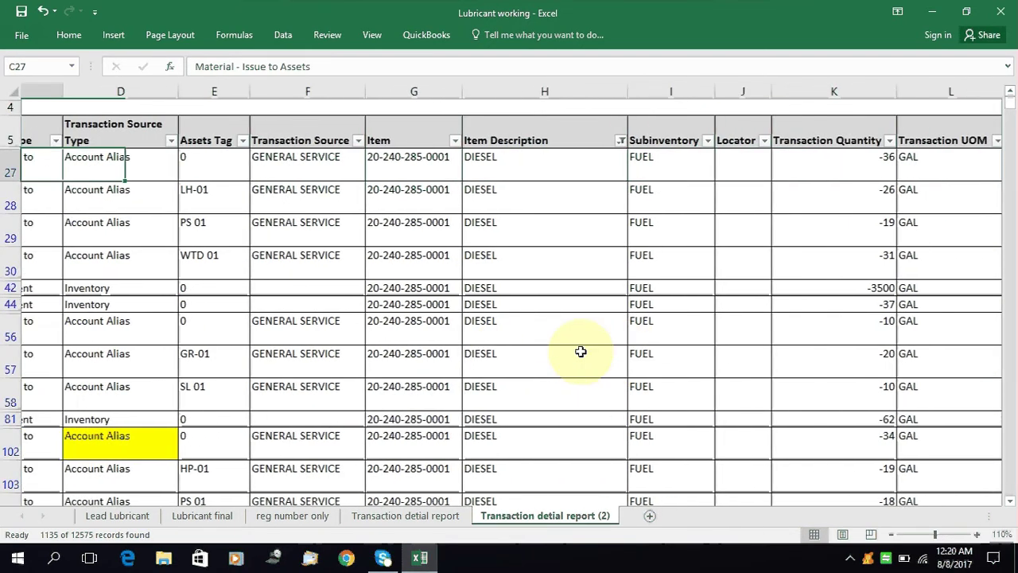
{"action": "key", "text": "Left"}
{"action": "key", "text": "Right"}
{"action": "key", "text": "Right"}
{"action": "key", "text": "Right"}
{"action": "key", "text": "Right"}
{"action": "key", "text": "Right"}
{"action": "key", "text": "Right"}
{"action": "key", "text": "Right"}
{"action": "key", "text": "Right"}
{"action": "key", "text": "Right"}
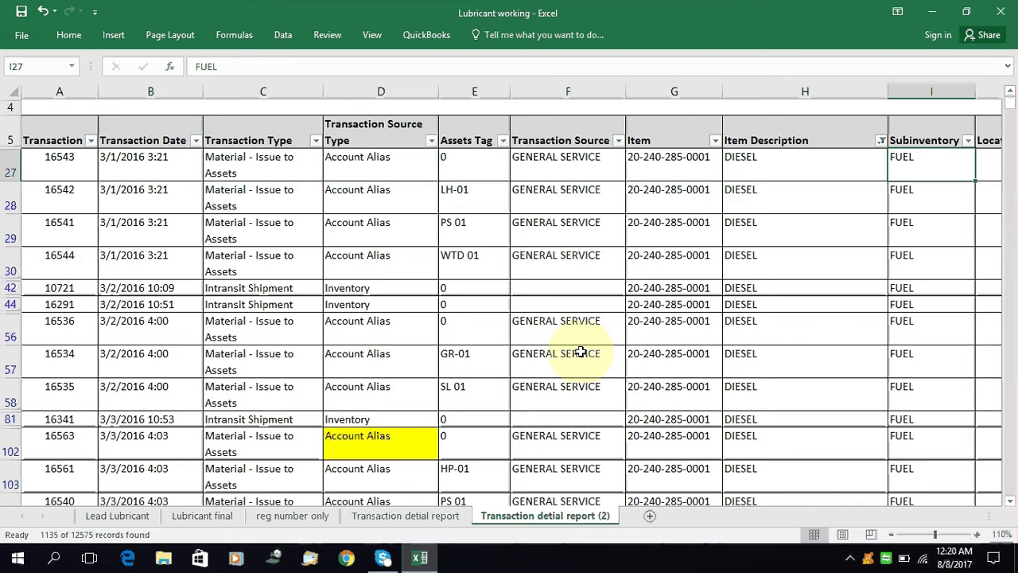
{"action": "key", "text": "Left"}
{"action": "key", "text": "Left"}
{"action": "key", "text": "Left"}
{"action": "key", "text": "Left"}
{"action": "key", "text": "Down"}
{"action": "key", "text": "Right"}
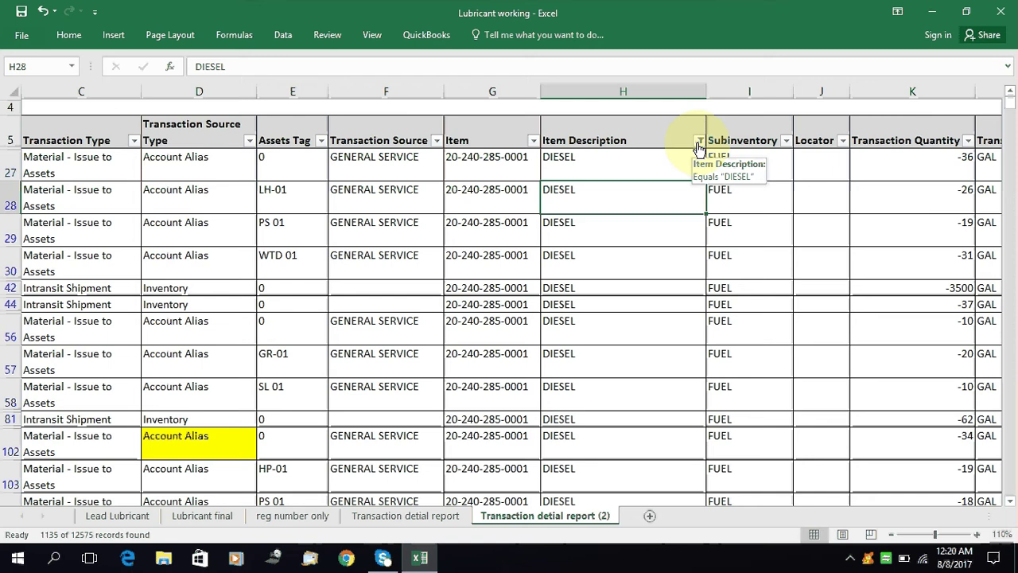
Check the DIESEL record in row 28 from its Item Description back to the Transaction Date in B28
{"action": "key", "text": "Left"}
{"action": "key", "text": "Left"}
{"action": "key", "text": "Left"}
{"action": "key", "text": "Left"}
{"action": "key", "text": "Left"}
{"action": "key", "text": "Left"}
{"action": "key", "text": "Left"}
{"action": "key", "text": "Right"}
{"action": "key", "text": "Right"}
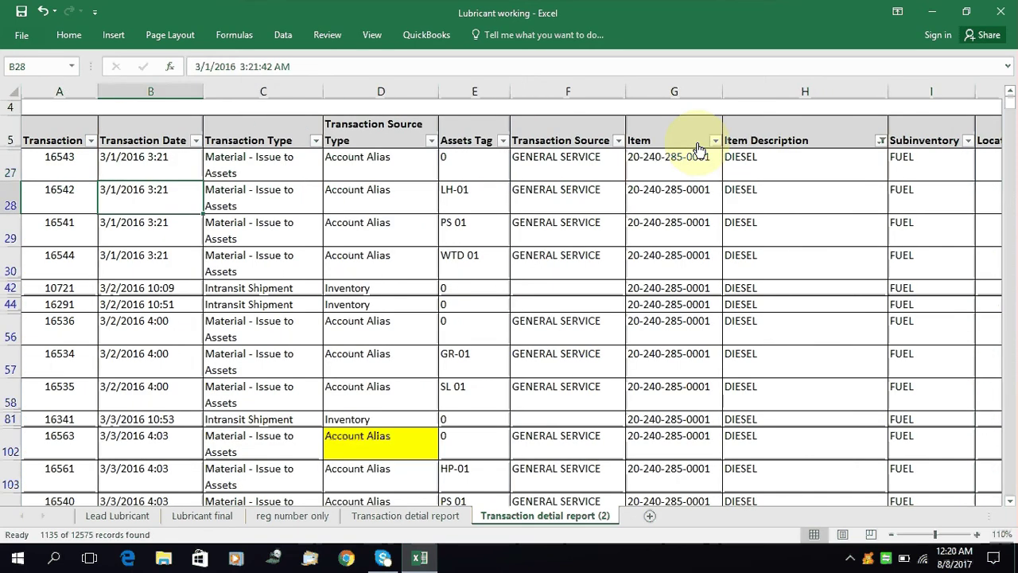
Review the Transaction Type entries of the first DIESEL rows from C27 down to C44
{"action": "left_click", "coordinate": [270, 163]}
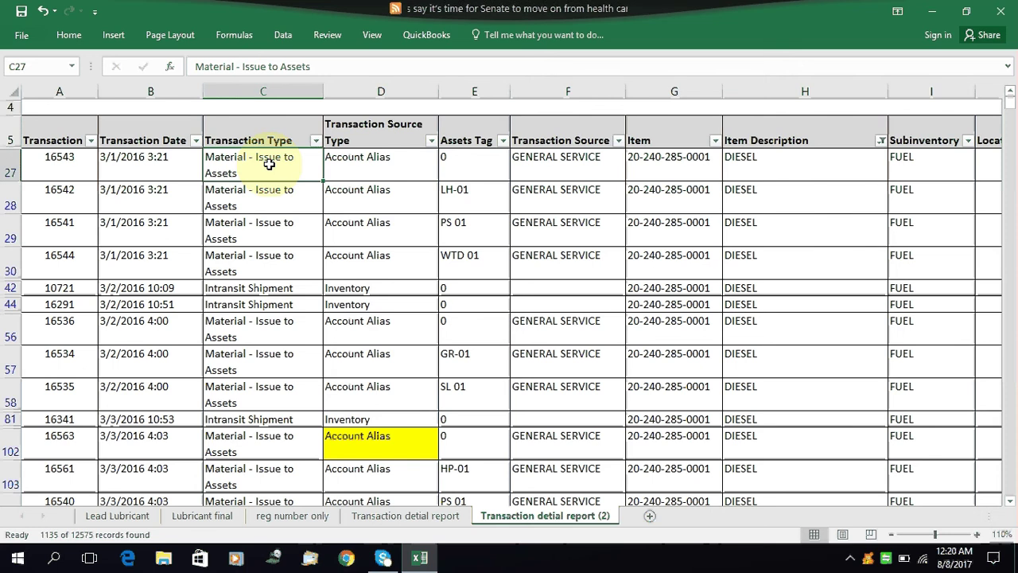
{"action": "key", "text": "Down"}
{"action": "key", "text": "Down"}
{"action": "key", "text": "Down"}
{"action": "key", "text": "Down"}
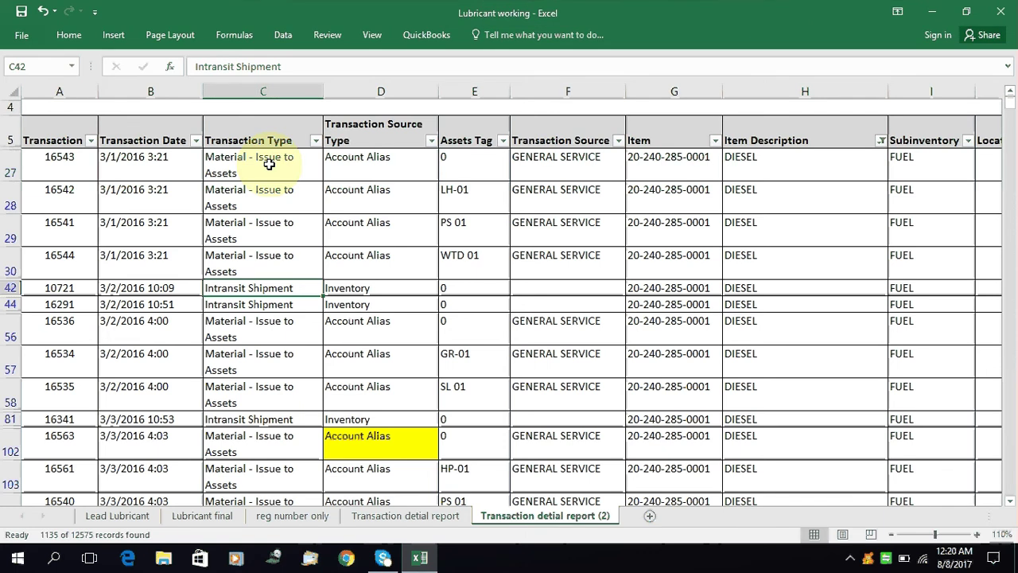
{"action": "key", "text": "Down"}
{"action": "key", "text": "Down"}
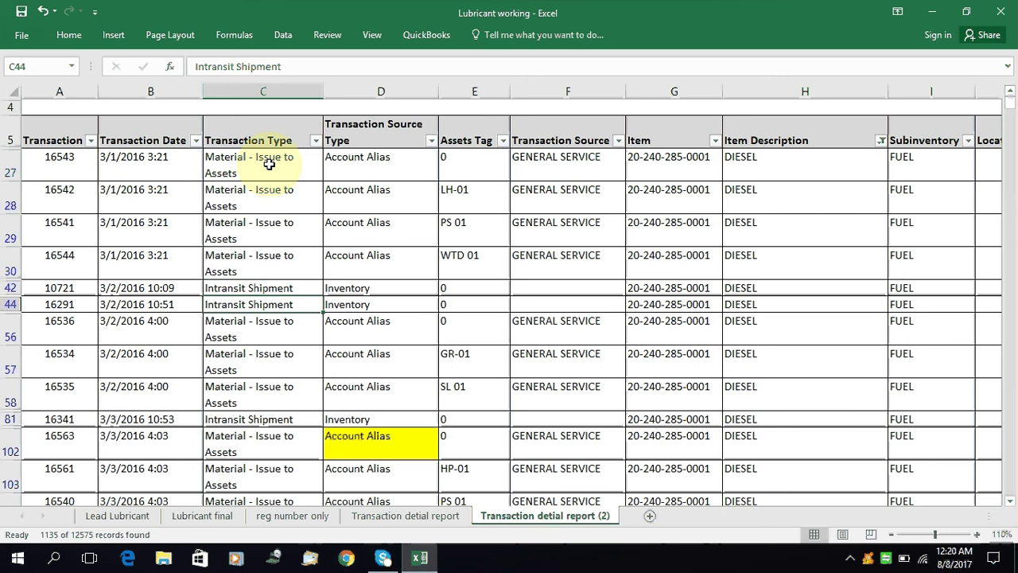
Examine the further Transaction Type entries below row 44 down to the Purchase Order Receipt in C231
{"action": "key", "text": "Up"}
{"action": "key", "text": "Up"}
{"action": "key", "text": "Down"}
{"action": "key", "text": "Down"}
{"action": "key", "text": "Down"}
{"action": "key", "text": "Down"}
{"action": "key", "text": "Down"}
{"action": "key", "text": "Down"}
{"action": "key", "text": "Down"}
{"action": "key", "text": "Down"}
{"action": "key", "text": "Down"}
{"action": "key", "text": "Down"}
{"action": "key", "text": "Down"}
{"action": "key", "text": "Down"}
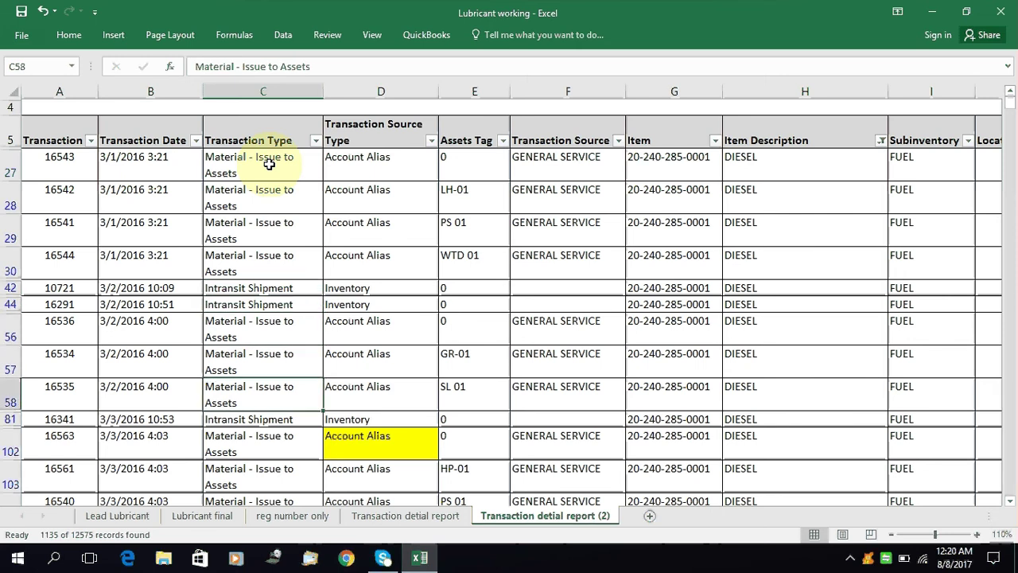
{"action": "key", "text": "Down"}
{"action": "key", "text": "Down"}
{"action": "key", "text": "Down"}
{"action": "key", "text": "Down"}
{"action": "key", "text": "Down"}
{"action": "key", "text": "Down"}
{"action": "key", "text": "Down"}
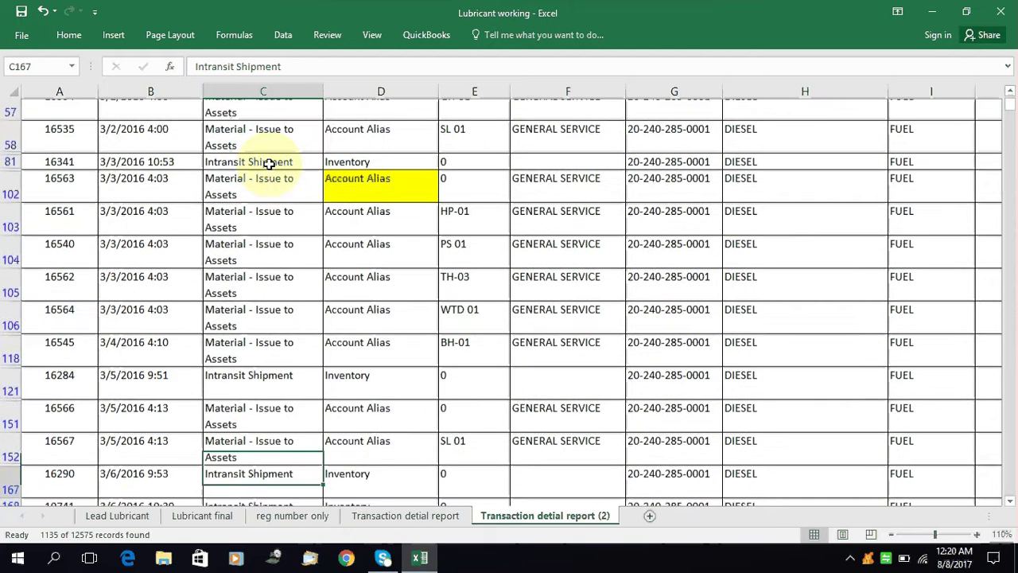
{"action": "key", "text": "Down"}
{"action": "key", "text": "Down"}
{"action": "key", "text": "Down"}
{"action": "key", "text": "Down"}
{"action": "key", "text": "Down"}
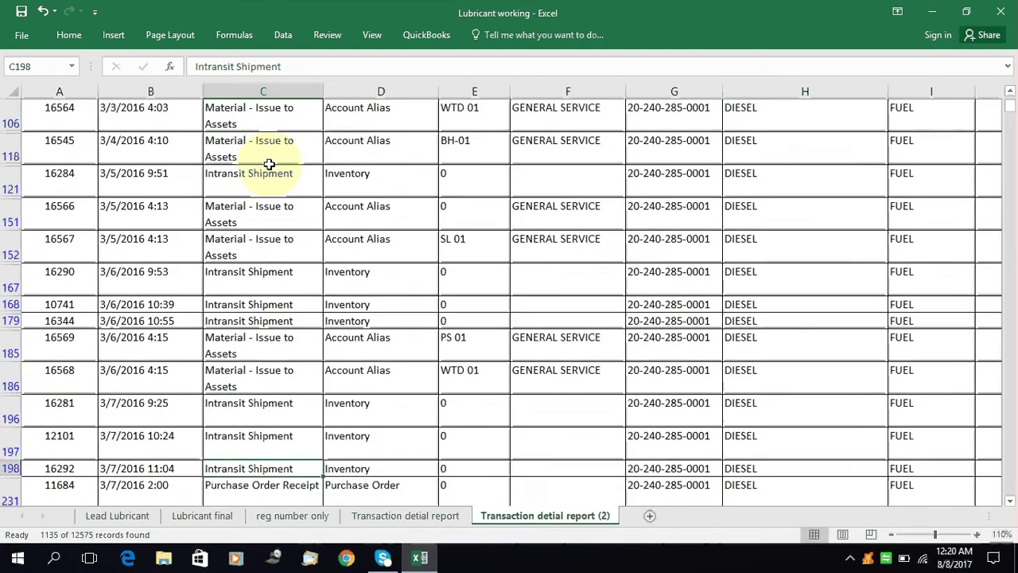
{"action": "key", "text": "Up"}
Follow the Purchase Order Receipt record in row 231 across its columns to M231
{"action": "key", "text": "Right"}
{"action": "key", "text": "Right"}
{"action": "key", "text": "Right"}
{"action": "key", "text": "Right"}
{"action": "key", "text": "Right"}
{"action": "key", "text": "Right"}
{"action": "key", "text": "Right"}
{"action": "key", "text": "Right"}
{"action": "key", "text": "Right"}
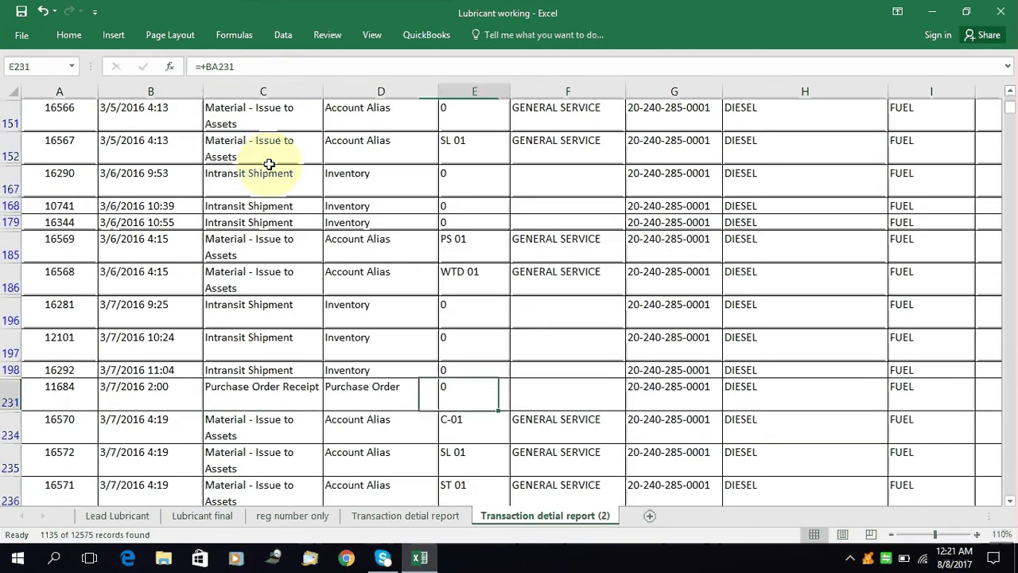
{"action": "key", "text": "Right"}
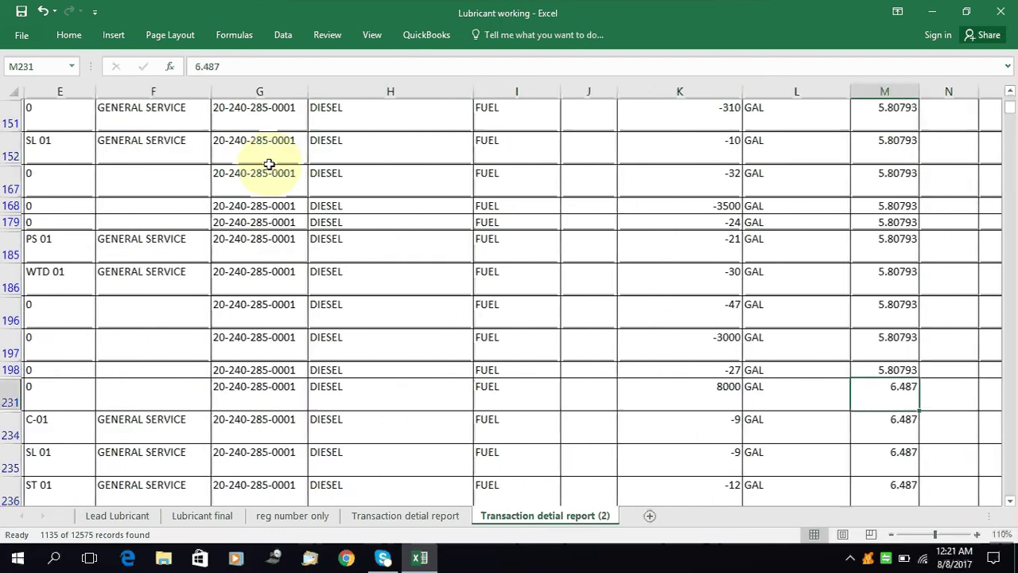
Compare the Transaction Quantity values in column K just above the Purchase Order Receipt row, ending in K198
{"action": "key", "text": "Left"}
{"action": "key", "text": "Left"}
{"action": "key", "text": "Up"}
{"action": "key", "text": "Up"}
{"action": "key", "text": "Up"}
{"action": "key", "text": "Up"}
{"action": "key", "text": "Up"}
{"action": "key", "text": "Up"}
{"action": "key", "text": "Up"}
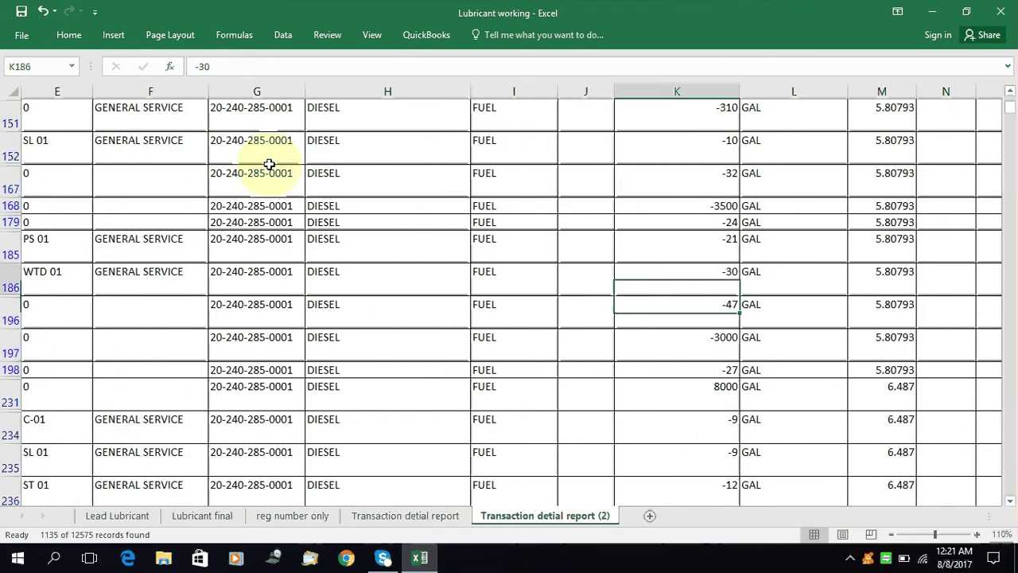
{"action": "key", "text": "Down"}
{"action": "key", "text": "Down"}
{"action": "key", "text": "Down"}
{"action": "key", "text": "Down"}
{"action": "key", "text": "Down"}
{"action": "key", "text": "Down"}
{"action": "key", "text": "Down"}
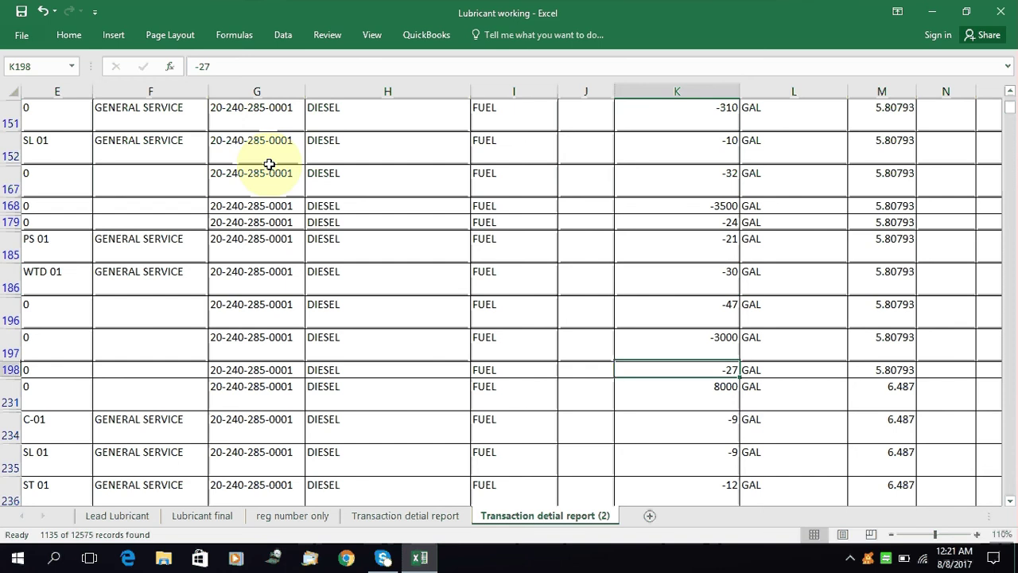
Go back to the Transaction Type column and review its entries upward from row 231 to the header in C5
{"action": "key", "text": "Left"}
{"action": "key", "text": "Home"}
{"action": "key", "text": "Right"}
{"action": "key", "text": "Right"}
{"action": "key", "text": "Right"}
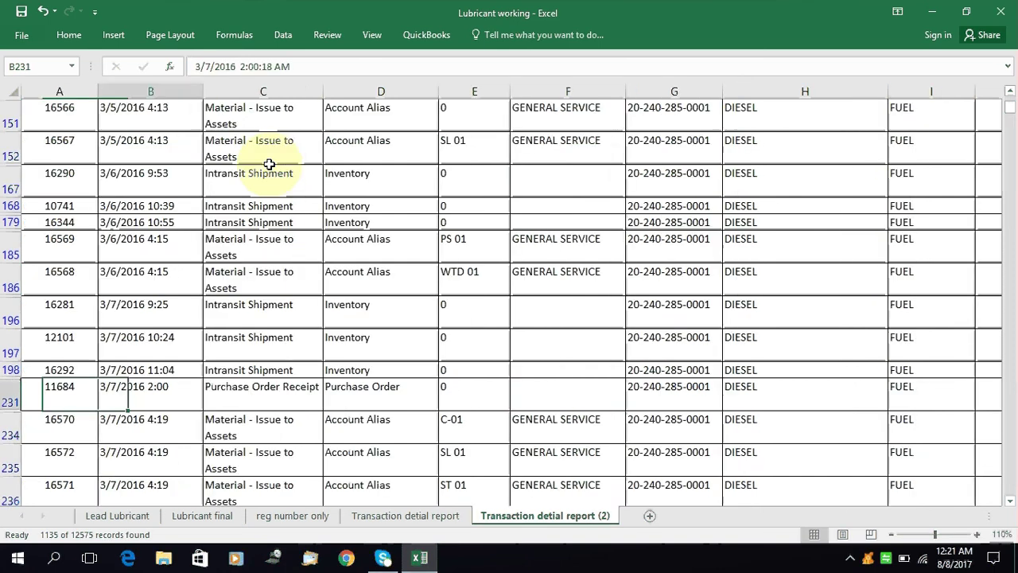
{"action": "key", "text": "Left"}
{"action": "key", "text": "Up"}
{"action": "key", "text": "Up"}
{"action": "key", "text": "Up"}
{"action": "key", "text": "Up"}
{"action": "key", "text": "Up"}
{"action": "key", "text": "Up"}
{"action": "key", "text": "Up"}
{"action": "key", "text": "Up"}
{"action": "key", "text": "Up"}
{"action": "key", "text": "Up"}
{"action": "key", "text": "Up"}
{"action": "key", "text": "Up"}
{"action": "key", "text": "Up"}
{"action": "key", "text": "Up"}
{"action": "key", "text": "Up"}
{"action": "key", "text": "Up"}
{"action": "key", "text": "Up"}
{"action": "key", "text": "Up"}
{"action": "key", "text": "Up"}
{"action": "key", "text": "Up"}
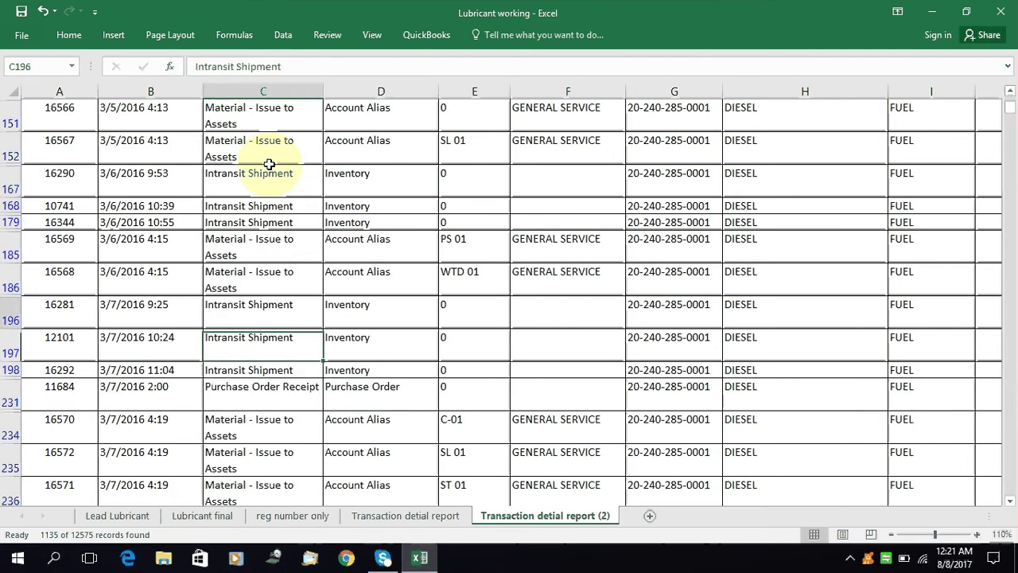
{"action": "key", "text": "Down"}
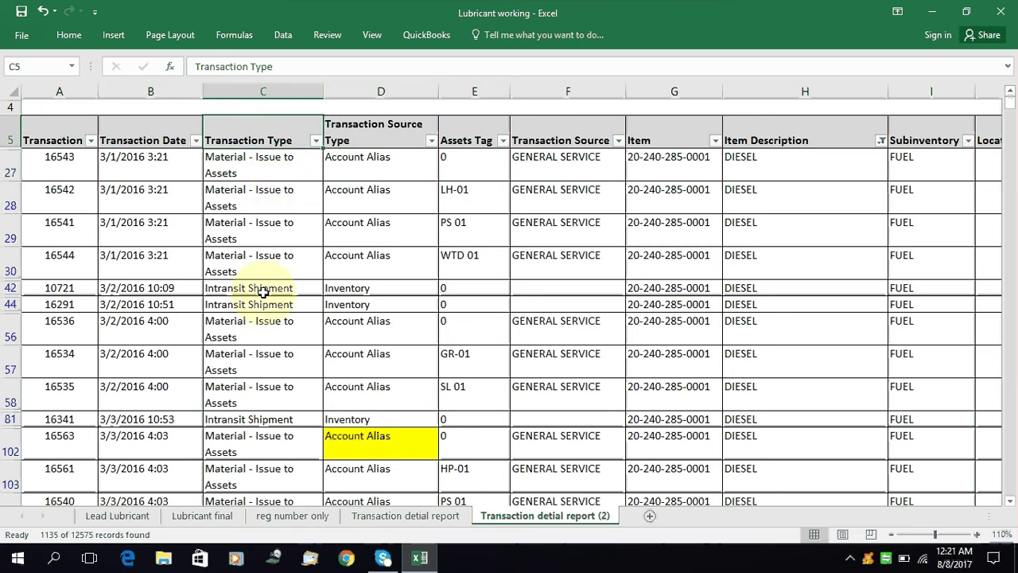
Filter the Transaction Type column to show only Material - Issue to Assets
{"action": "left_click", "coordinate": [315, 142]}
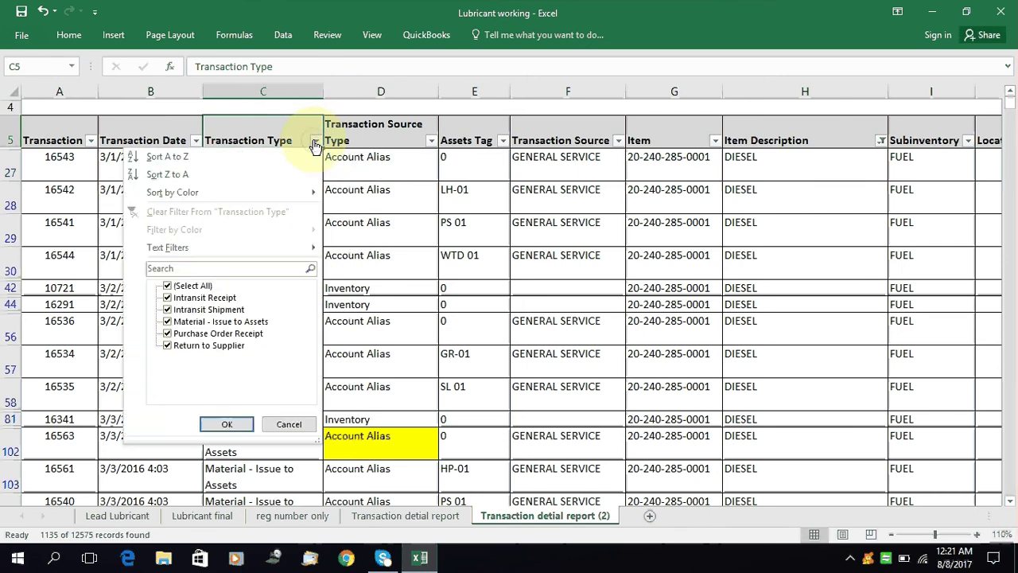
{"action": "left_click", "coordinate": [188, 289]}
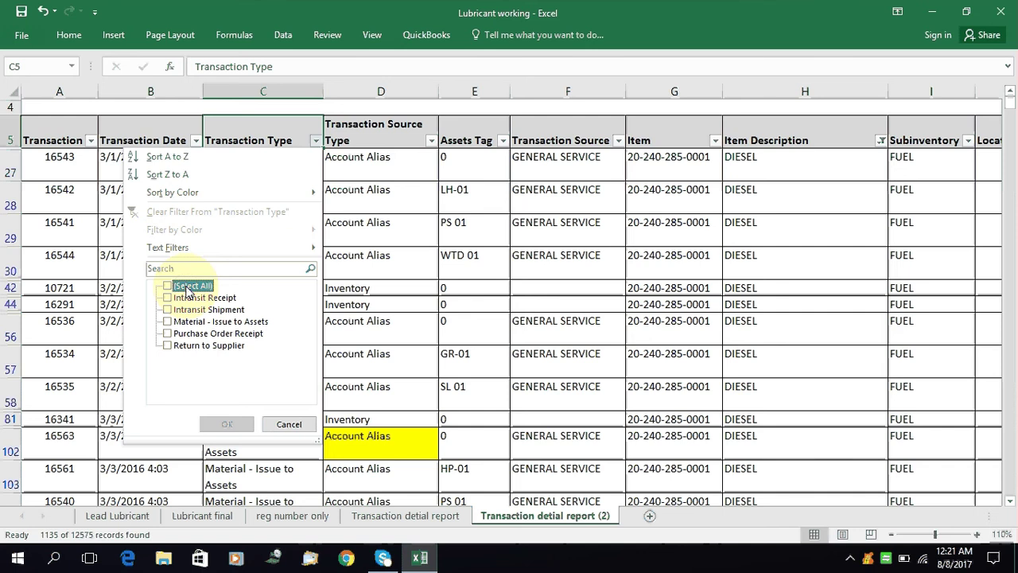
{"action": "left_click", "coordinate": [205, 323]}
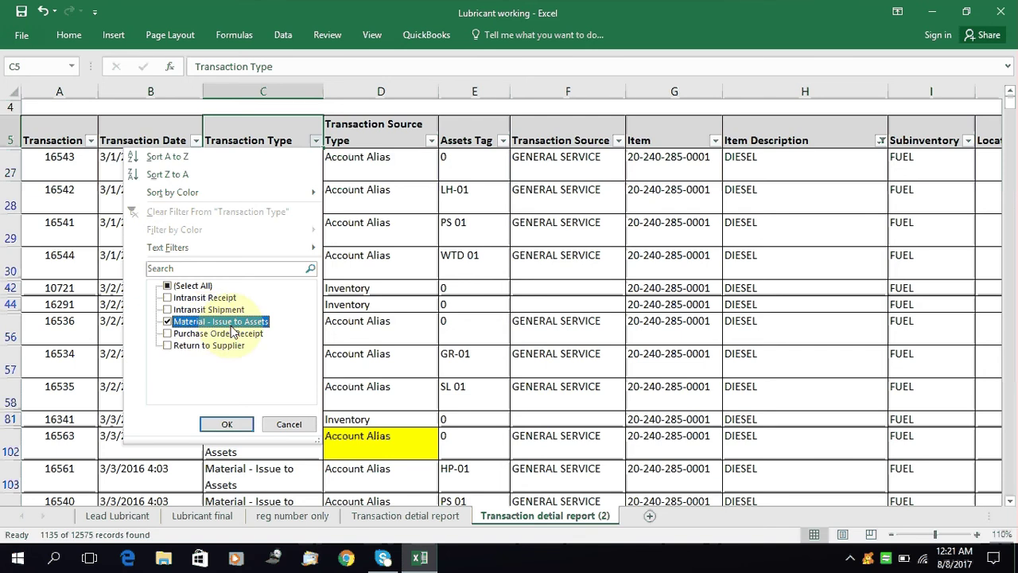
{"action": "left_click", "coordinate": [232, 424]}
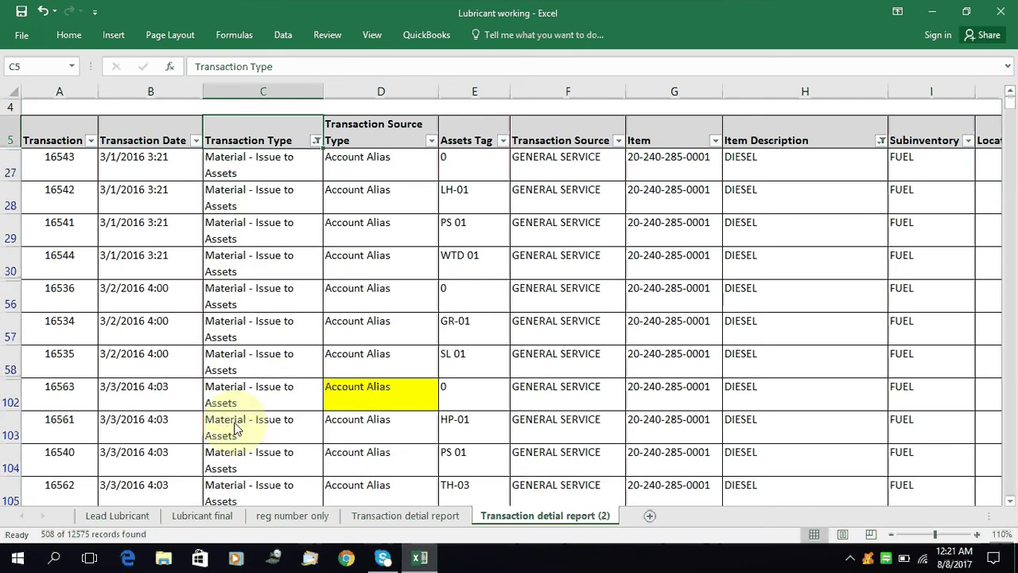
Review the filtered Transaction Type entries from C56 down to C894
{"action": "left_click", "coordinate": [268, 289]}
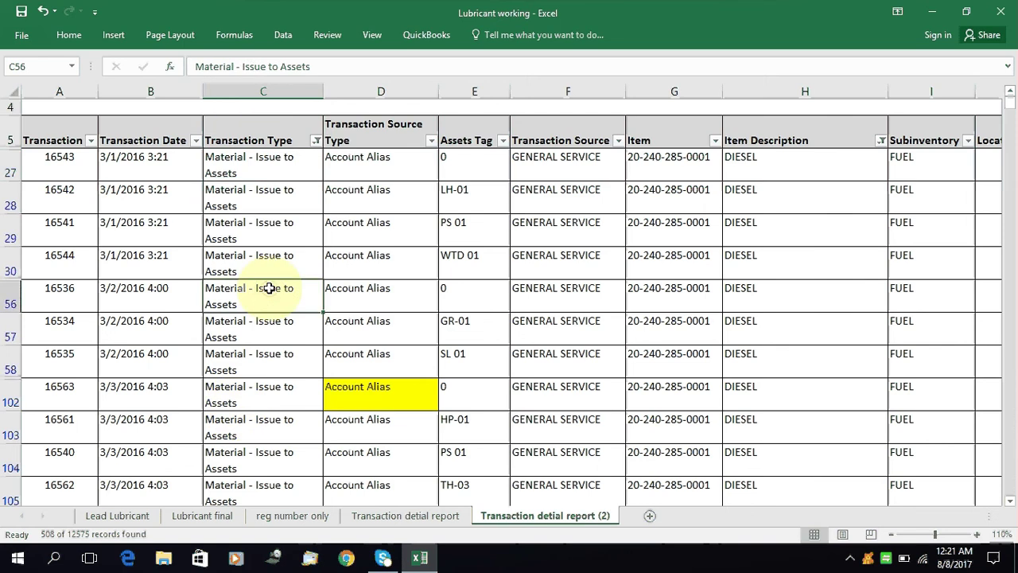
{"action": "key", "text": "Down"}
{"action": "key", "text": "Down"}
{"action": "key", "text": "Down"}
{"action": "key", "text": "Down"}
{"action": "key", "text": "Down"}
{"action": "key", "text": "Down"}
{"action": "key", "text": "Down"}
{"action": "key", "text": "Down"}
{"action": "key", "text": "Down"}
{"action": "key", "text": "Down"}
{"action": "key", "text": "Down"}
{"action": "key", "text": "Down"}
{"action": "key", "text": "Down"}
{"action": "key", "text": "Down"}
{"action": "key", "text": "Down"}
{"action": "key", "text": "Down"}
{"action": "key", "text": "Down"}
{"action": "key", "text": "Down"}
{"action": "key", "text": "Down"}
{"action": "key", "text": "Down"}
{"action": "key", "text": "Down"}
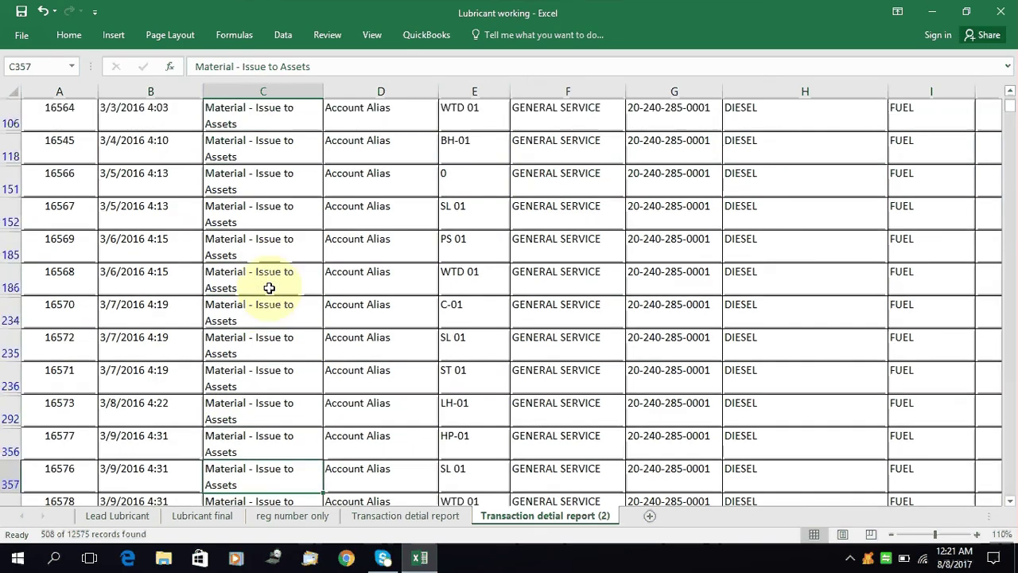
{"action": "key", "text": "Down"}
{"action": "key", "text": "Down"}
{"action": "key", "text": "Down"}
{"action": "key", "text": "Down"}
{"action": "key", "text": "Down"}
{"action": "key", "text": "Down"}
{"action": "key", "text": "Down"}
{"action": "key", "text": "Down"}
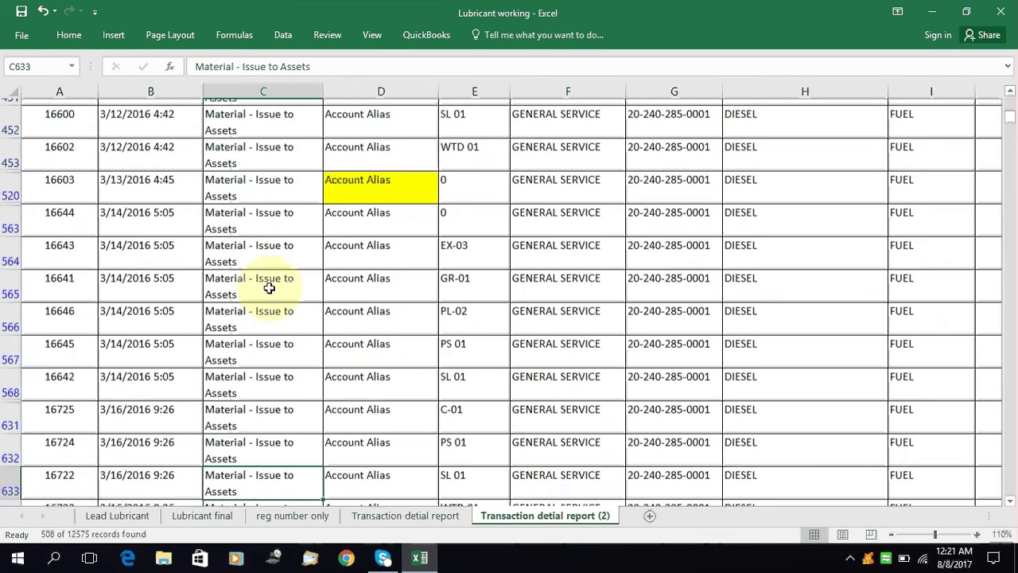
{"action": "key", "text": "Down"}
{"action": "key", "text": "Down"}
{"action": "key", "text": "Down"}
{"action": "key", "text": "Down"}
{"action": "key", "text": "Down"}
{"action": "key", "text": "Down"}
{"action": "key", "text": "Down"}
{"action": "key", "text": "Down"}
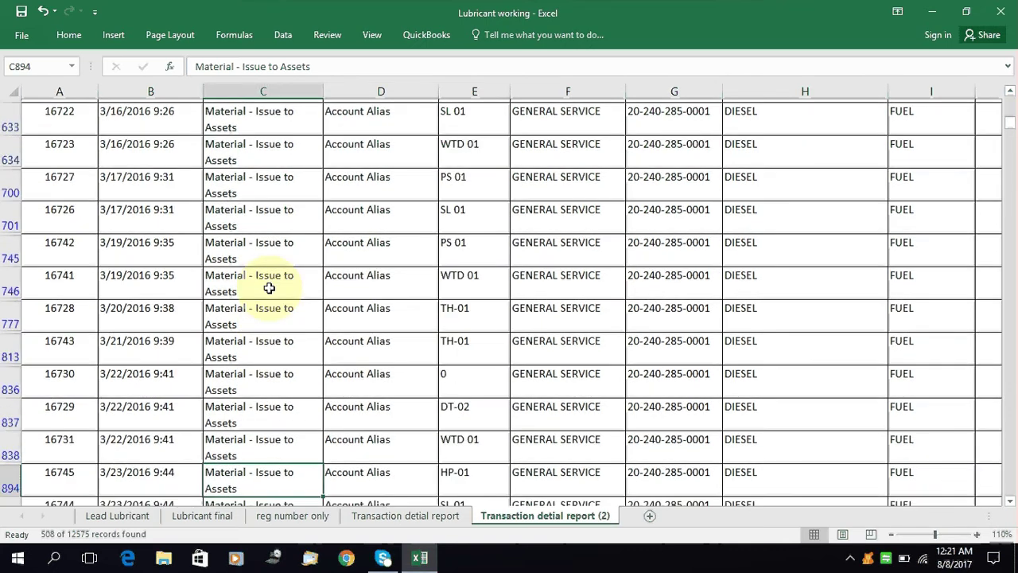
Examine the record in row 894 across to its item columns and return to its Transaction Type in C894
{"action": "key", "text": "Right"}
{"action": "key", "text": "Right"}
{"action": "key", "text": "Right"}
{"action": "key", "text": "Right"}
{"action": "key", "text": "Right"}
{"action": "key", "text": "Left"}
{"action": "key", "text": "Left"}
{"action": "key", "text": "Left"}
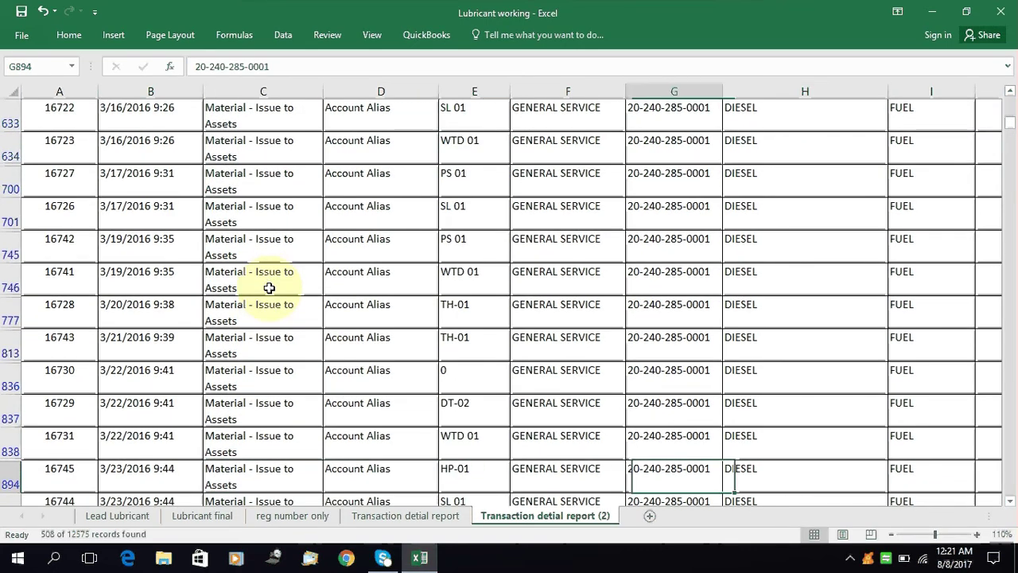
{"action": "key", "text": "Left"}
{"action": "key", "text": "Left"}
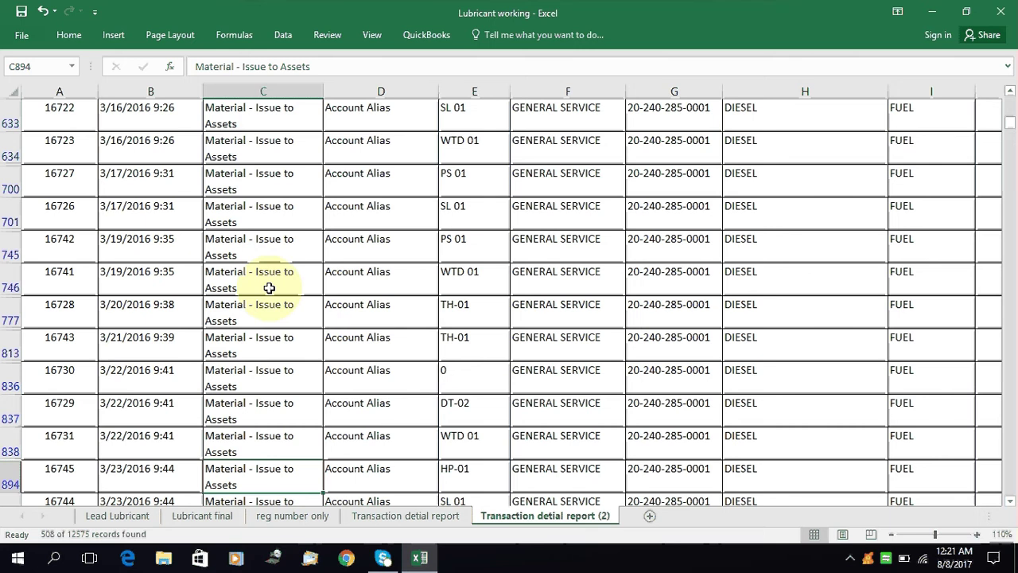
Go back up through the filtered Transaction Type entries to C4, just above the table header
{"action": "key", "text": "Up"}
{"action": "key", "text": "Up"}
{"action": "key", "text": "Up"}
{"action": "key", "text": "Up"}
{"action": "key", "text": "Up"}
{"action": "key", "text": "Up"}
{"action": "key", "text": "Up"}
{"action": "key", "text": "Up"}
{"action": "key", "text": "Up"}
{"action": "key", "text": "Up"}
{"action": "key", "text": "Up"}
{"action": "key", "text": "Up"}
{"action": "key", "text": "Up"}
{"action": "key", "text": "Up"}
{"action": "key", "text": "Up"}
{"action": "key", "text": "Up"}
{"action": "key", "text": "Up"}
{"action": "key", "text": "Up"}
{"action": "key", "text": "Up"}
{"action": "key", "text": "Up"}
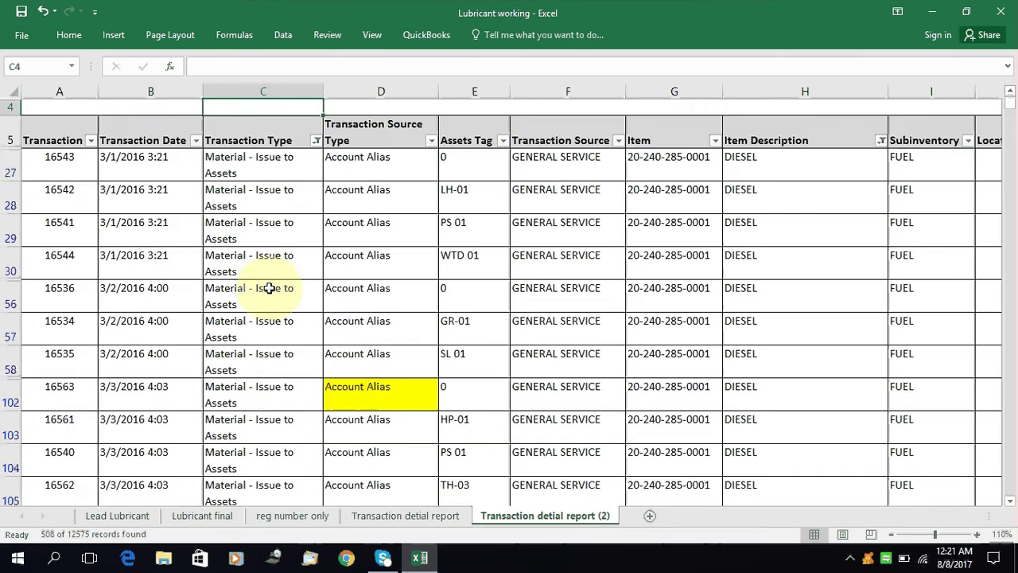
Examine the first filtered record in row 27 from Transaction Type across to Item Description and back to C27
{"action": "key", "text": "Down"}
{"action": "key", "text": "Down"}
{"action": "key", "text": "Right"}
{"action": "key", "text": "Right"}
{"action": "key", "text": "Right"}
{"action": "key", "text": "Right"}
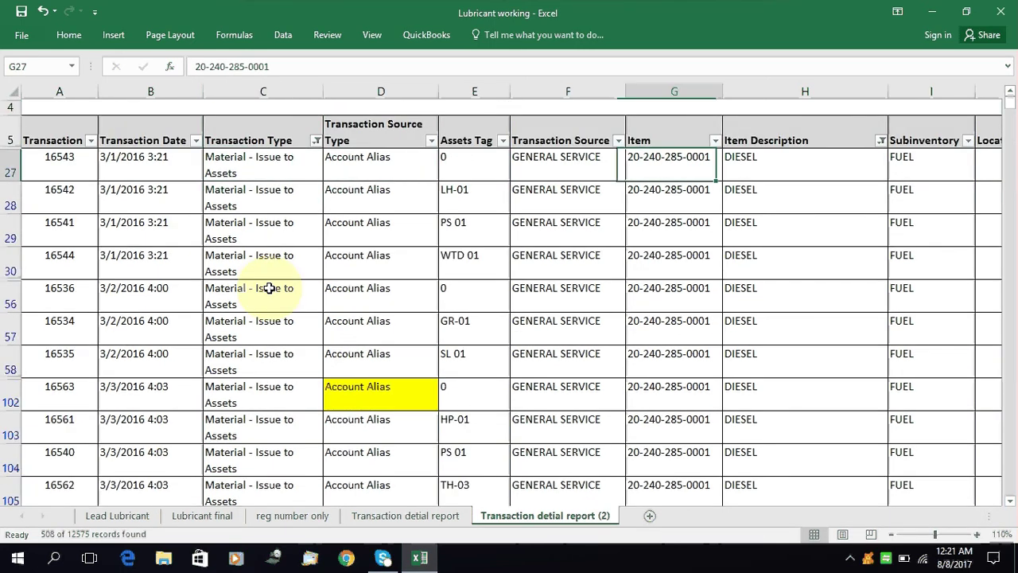
{"action": "key", "text": "Right"}
{"action": "key", "text": "Right"}
{"action": "key", "text": "Left"}
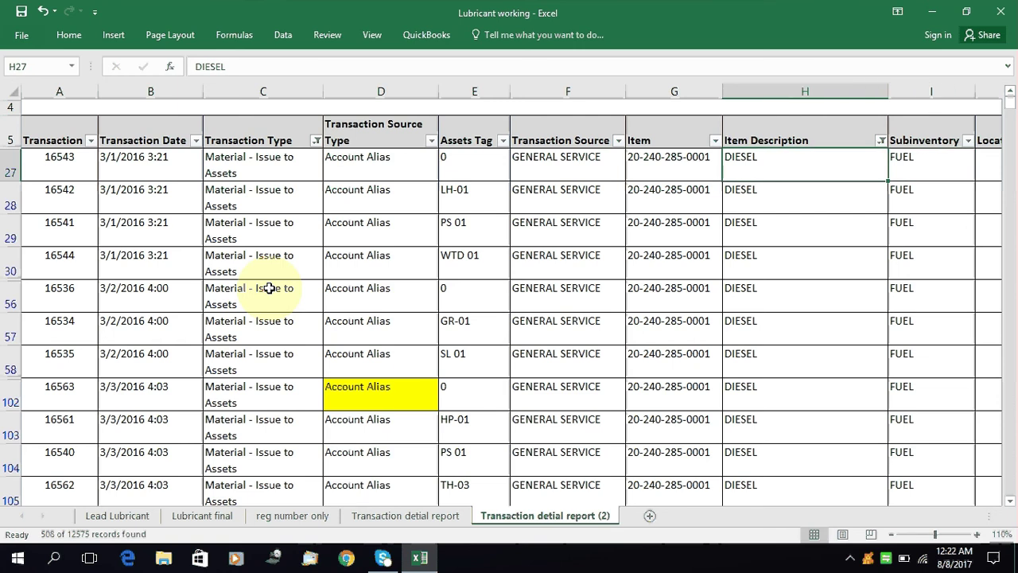
{"action": "key", "text": "Left"}
{"action": "key", "text": "Left"}
{"action": "key", "text": "Left"}
{"action": "key", "text": "Left"}
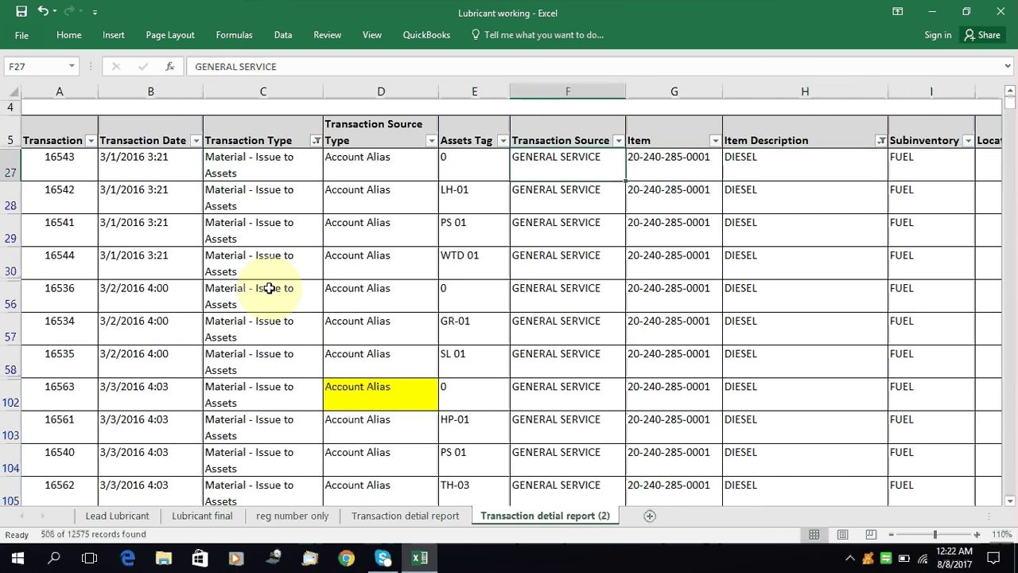
{"action": "key", "text": "Left"}
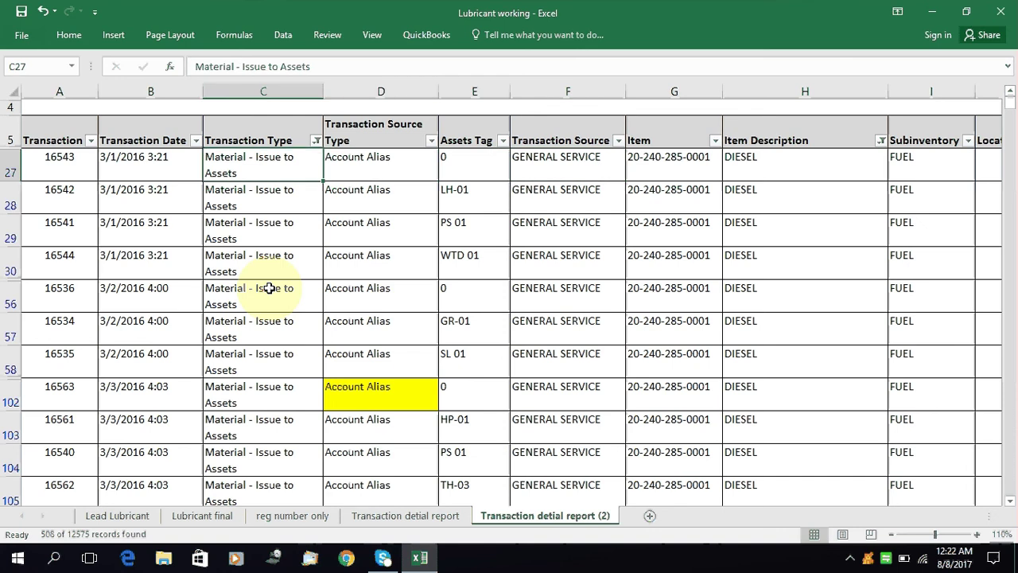
Review the filtered Transaction Source Type entries from the yellow cell D102 down to D3363
{"action": "left_click", "coordinate": [382, 401]}
{"action": "key", "text": "Down"}
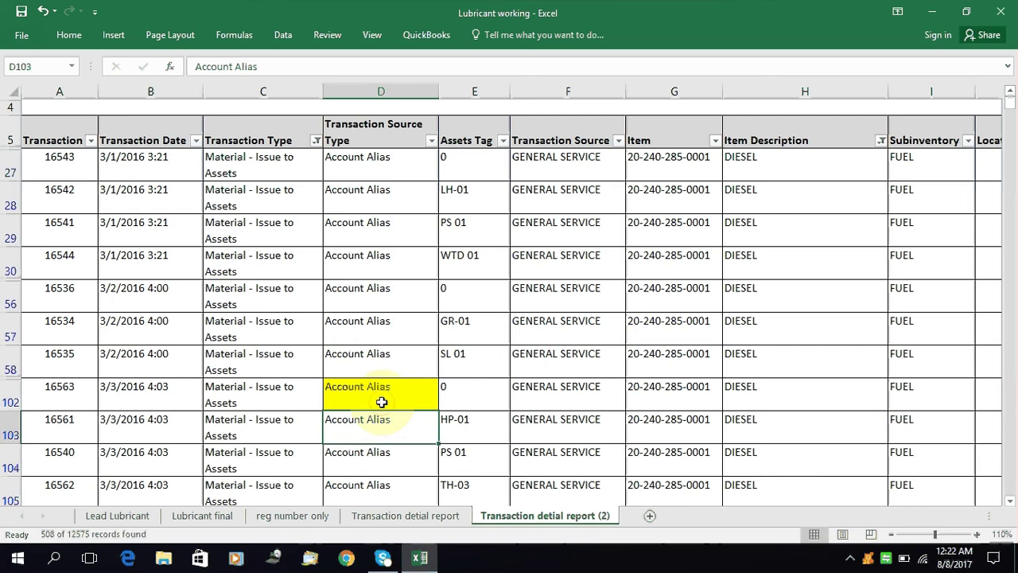
{"action": "key", "text": "Down"}
{"action": "key", "text": "Down"}
{"action": "key", "text": "Down"}
{"action": "key", "text": "Down"}
{"action": "key", "text": "Down"}
{"action": "key", "text": "Down"}
{"action": "key", "text": "Down"}
{"action": "key", "text": "Down"}
{"action": "key", "text": "Down"}
{"action": "key", "text": "Down"}
{"action": "key", "text": "Down"}
{"action": "key", "text": "Down"}
{"action": "key", "text": "Down"}
{"action": "key", "text": "Down"}
{"action": "key", "text": "Down"}
{"action": "key", "text": "Down"}
{"action": "key", "text": "Down"}
{"action": "key", "text": "Down"}
{"action": "key", "text": "Down"}
{"action": "key", "text": "Down"}
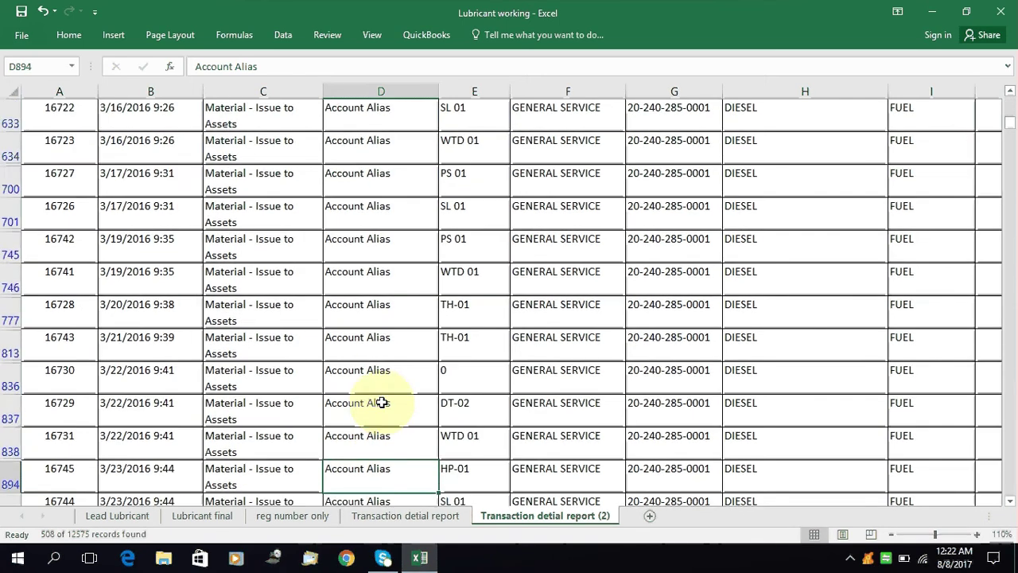
{"action": "key", "text": "Down"}
{"action": "key", "text": "Down"}
{"action": "key", "text": "Down"}
{"action": "key", "text": "Down"}
{"action": "key", "text": "Down"}
{"action": "key", "text": "Down"}
{"action": "key", "text": "Down"}
{"action": "key", "text": "Down"}
{"action": "key", "text": "Down"}
{"action": "key", "text": "Down"}
{"action": "key", "text": "Down"}
{"action": "key", "text": "Down"}
{"action": "key", "text": "Down"}
{"action": "key", "text": "Down"}
{"action": "key", "text": "Down"}
{"action": "key", "text": "Down"}
{"action": "key", "text": "Down"}
{"action": "key", "text": "Down"}
{"action": "key", "text": "Down"}
{"action": "key", "text": "Down"}
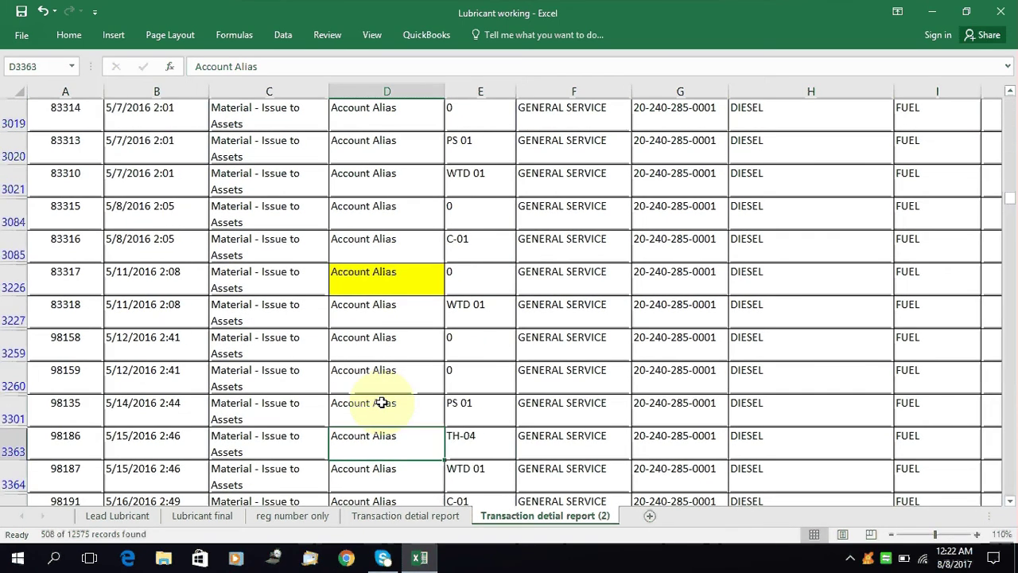
Go back up through the Transaction Source Type entries to the column header in D5
{"action": "key", "text": "Up"}
{"action": "key", "text": "Up"}
{"action": "key", "text": "Up"}
{"action": "key", "text": "Up"}
{"action": "key", "text": "Up"}
{"action": "key", "text": "Up"}
{"action": "key", "text": "Up"}
{"action": "key", "text": "Up"}
{"action": "key", "text": "Up"}
{"action": "key", "text": "Up"}
{"action": "key", "text": "Up"}
{"action": "key", "text": "Up"}
{"action": "key", "text": "Up"}
{"action": "key", "text": "Up"}
{"action": "key", "text": "Up"}
{"action": "key", "text": "Up"}
{"action": "key", "text": "Up"}
{"action": "key", "text": "Up"}
{"action": "key", "text": "Up"}
{"action": "key", "text": "Up"}
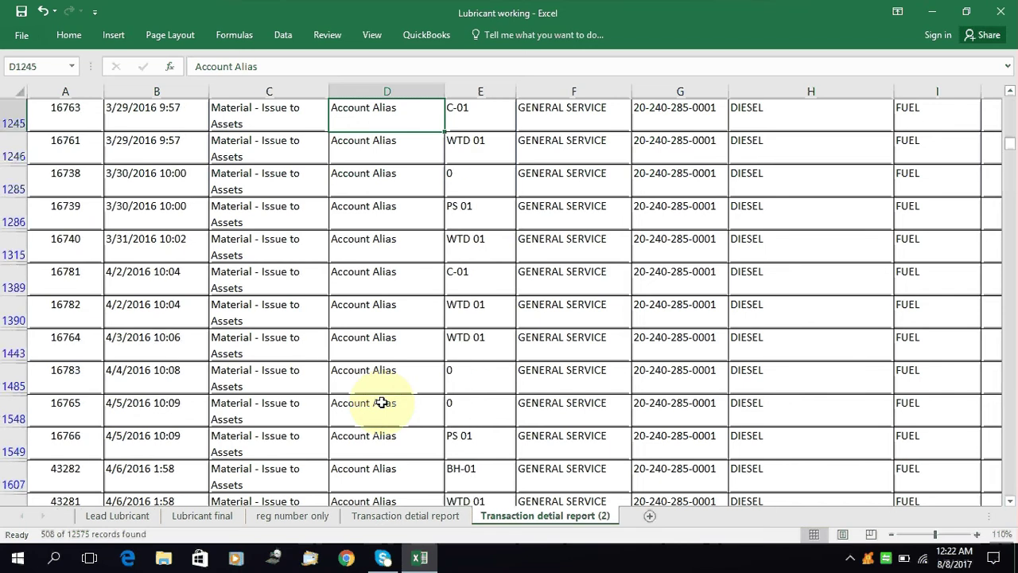
{"action": "key", "text": "Up"}
{"action": "key", "text": "Up"}
{"action": "key", "text": "Up"}
{"action": "key", "text": "Up"}
{"action": "key", "text": "Up"}
{"action": "key", "text": "Up"}
{"action": "key", "text": "Up"}
{"action": "key", "text": "Up"}
{"action": "key", "text": "Up"}
{"action": "key", "text": "Up"}
{"action": "key", "text": "Up"}
{"action": "key", "text": "Up"}
{"action": "key", "text": "Up"}
{"action": "key", "text": "Up"}
{"action": "key", "text": "Up"}
{"action": "key", "text": "Up"}
{"action": "key", "text": "Up"}
{"action": "key", "text": "Up"}
{"action": "key", "text": "Up"}
{"action": "key", "text": "Up"}
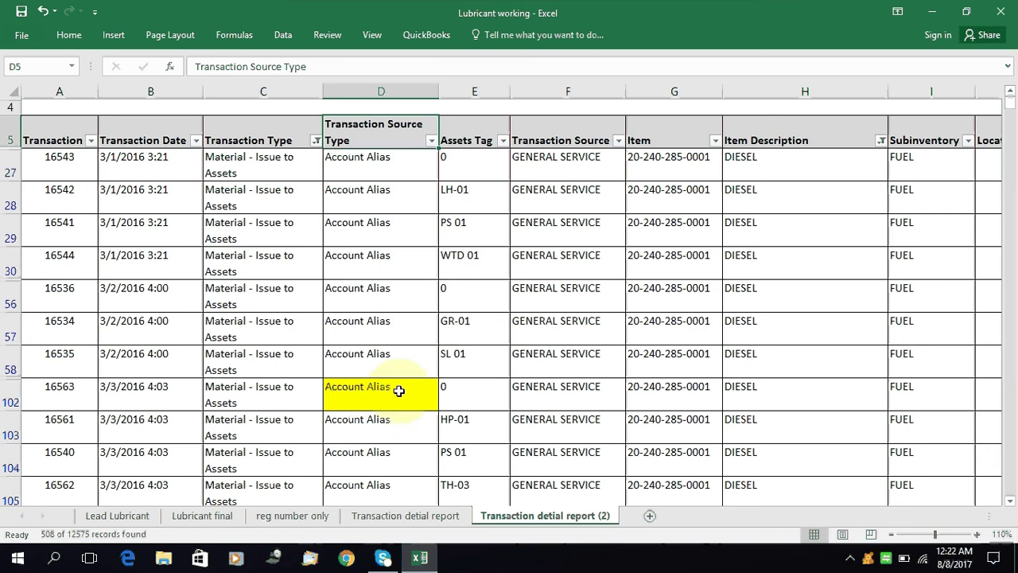
Filter the Transaction Source Type column by yellow cell color
{"action": "left_click", "coordinate": [398, 390]}
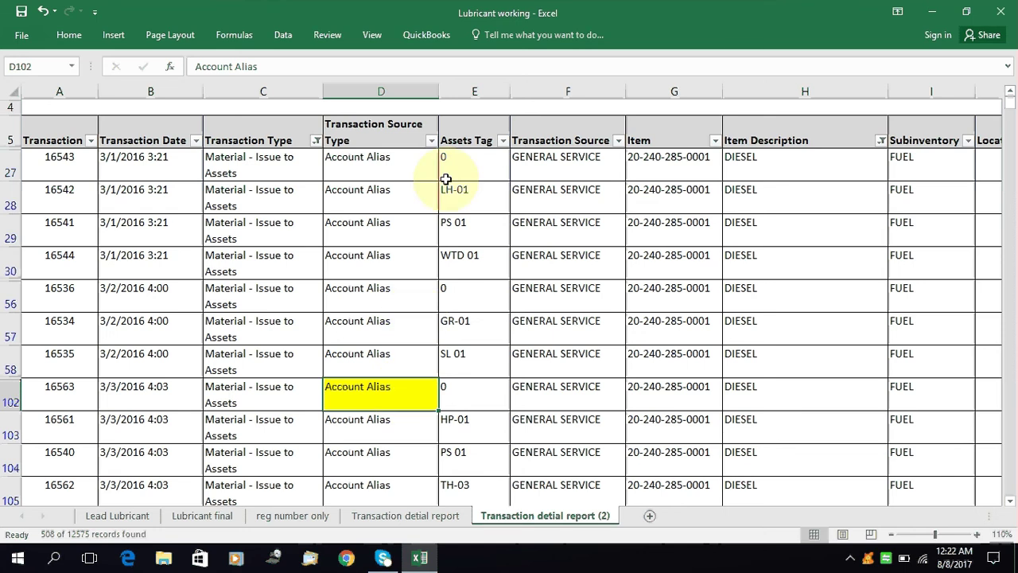
{"action": "left_click", "coordinate": [430, 143]}
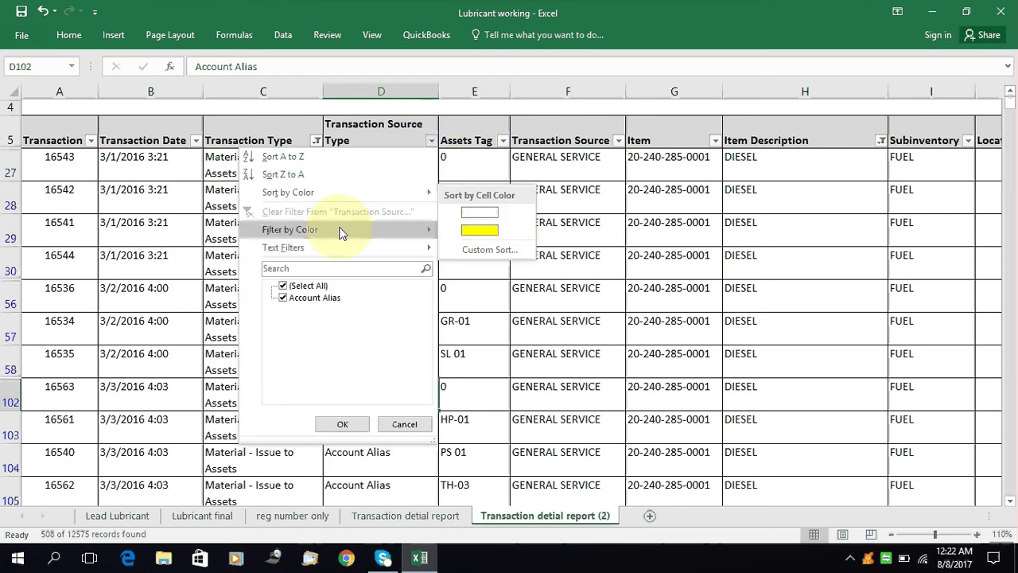
{"action": "mouse_move", "coordinate": [342, 231]}
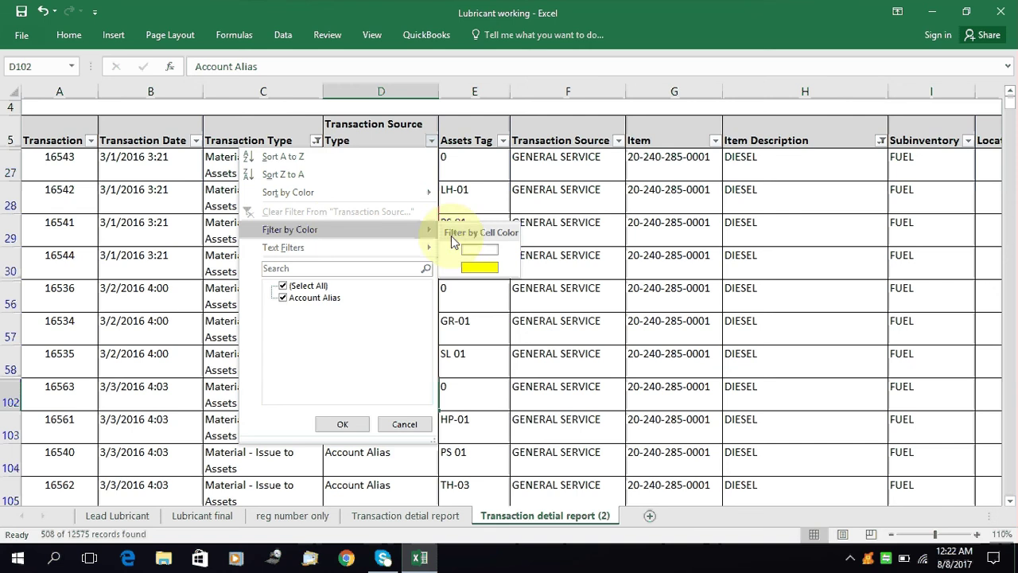
{"action": "left_click", "coordinate": [480, 268]}
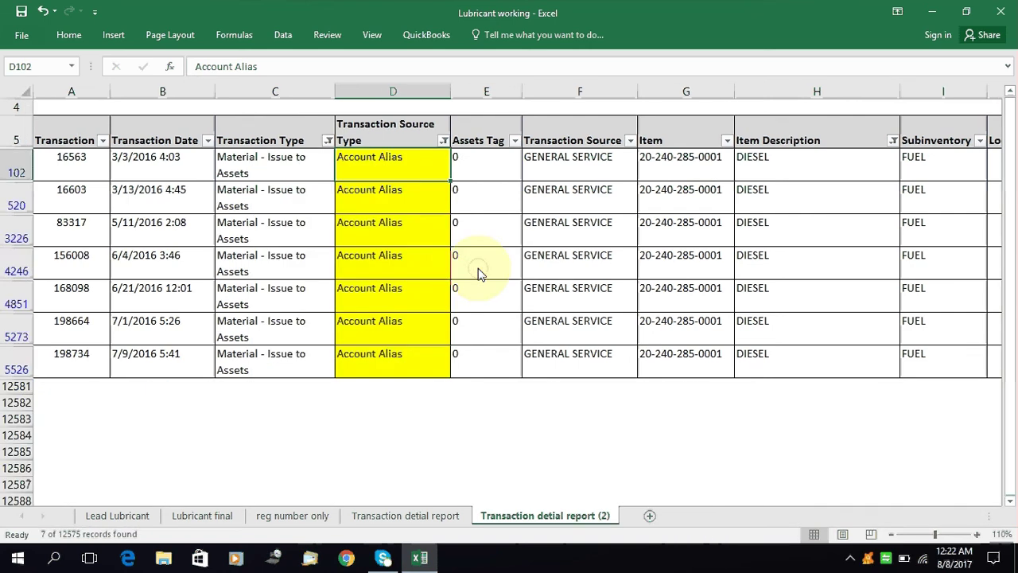
Examine the yellow-highlighted Transaction Source Type entries between rows 102 and 5526, ending on D102
{"action": "left_click", "coordinate": [404, 223]}
{"action": "key", "text": "Down"}
{"action": "key", "text": "Down"}
{"action": "key", "text": "Down"}
{"action": "key", "text": "Down"}
{"action": "key", "text": "Down"}
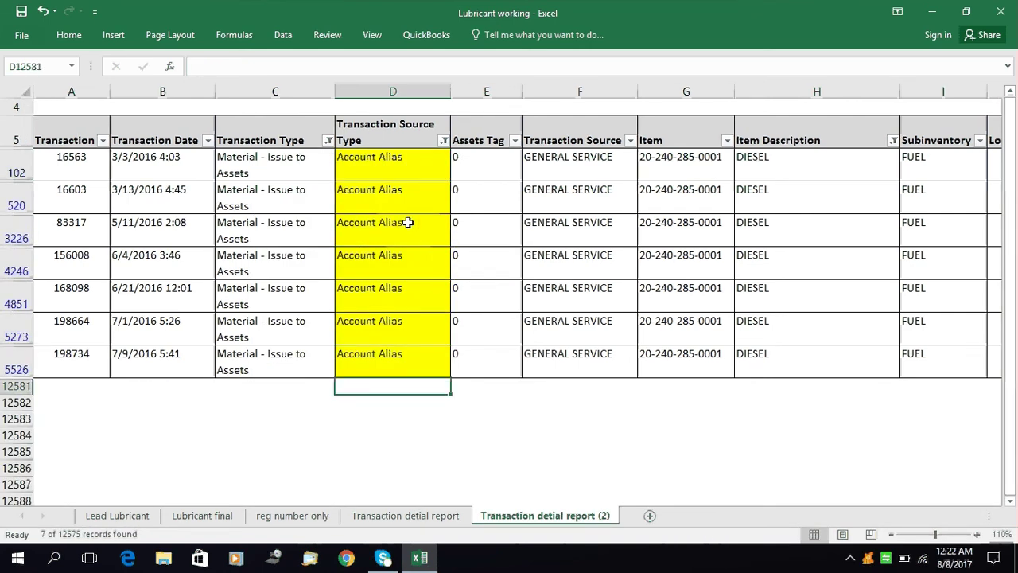
{"action": "key", "text": "Up"}
{"action": "key", "text": "ctrl+Up"}
{"action": "key", "text": "Up"}
{"action": "key", "text": "Down"}
{"action": "key", "text": "Down"}
{"action": "key", "text": "Down"}
{"action": "key", "text": "Down"}
{"action": "key", "text": "Down"}
{"action": "key", "text": "Down"}
{"action": "key", "text": "Down"}
{"action": "key", "text": "Down"}
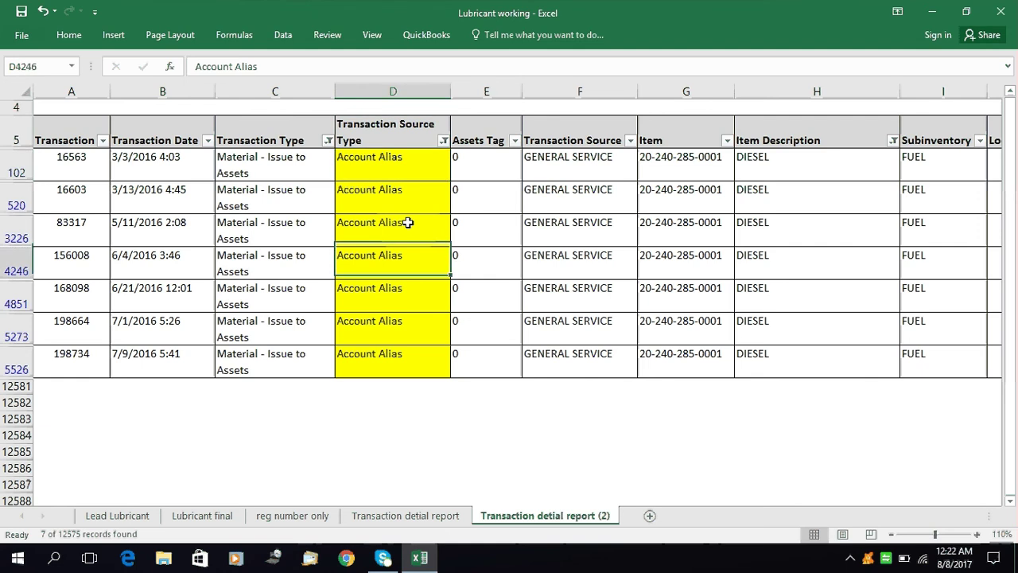
{"action": "key", "text": "Up"}
{"action": "key", "text": "Up"}
{"action": "key", "text": "Up"}
{"action": "key", "text": "Up"}
{"action": "key", "text": "Up"}
{"action": "key", "text": "Up"}
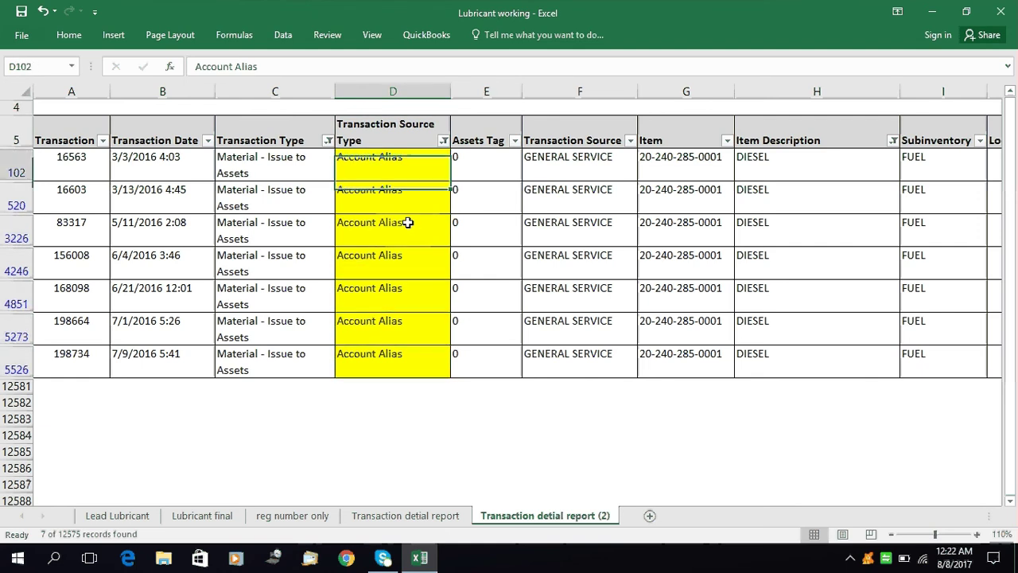
{"action": "key", "text": "Up"}
{"action": "key", "text": "Down"}
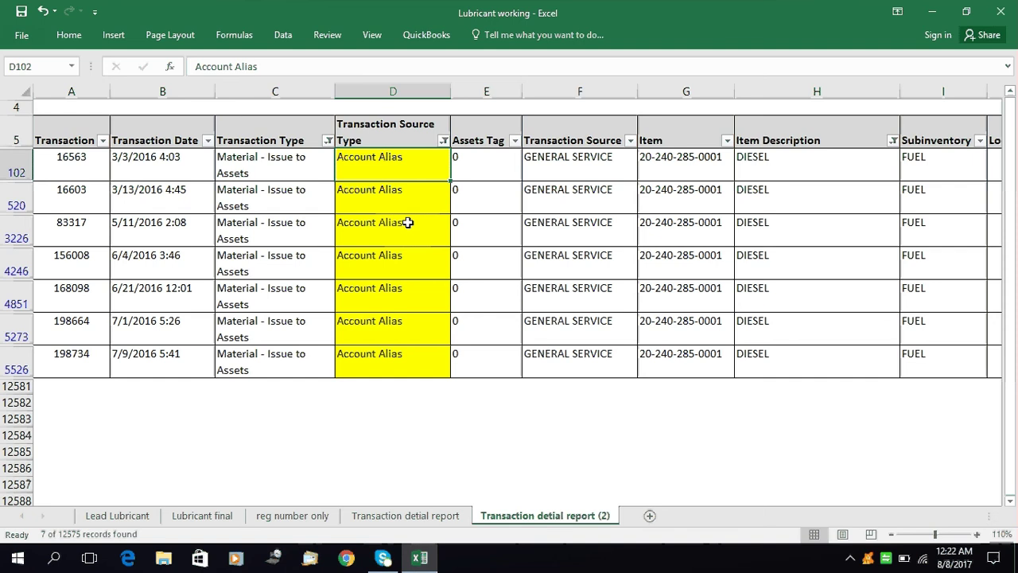
Sort the Transaction Source Type column by the no-fill cell color and filter it to the no-fill cells
{"action": "left_click", "coordinate": [443, 140]}
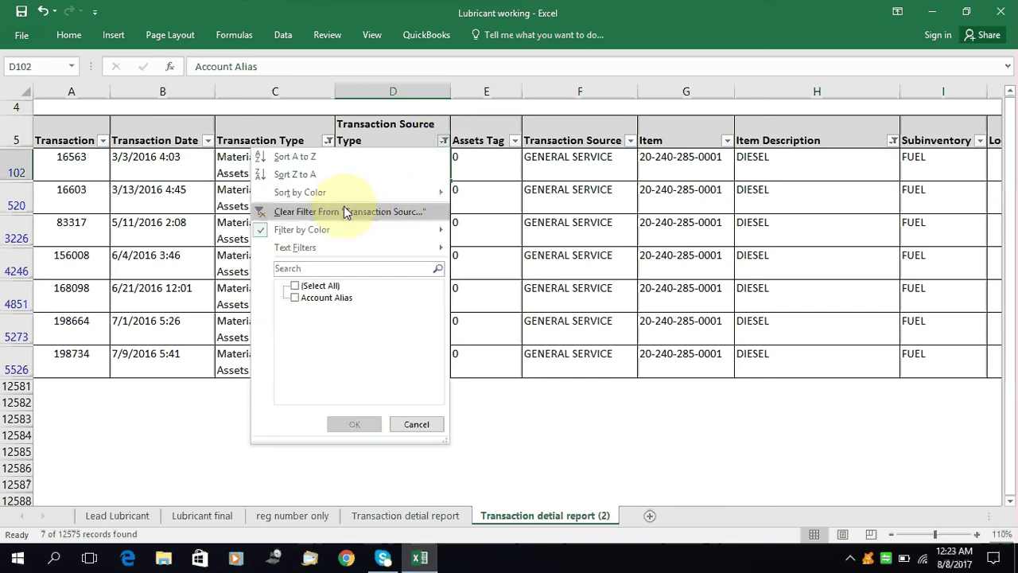
{"action": "mouse_move", "coordinate": [342, 193]}
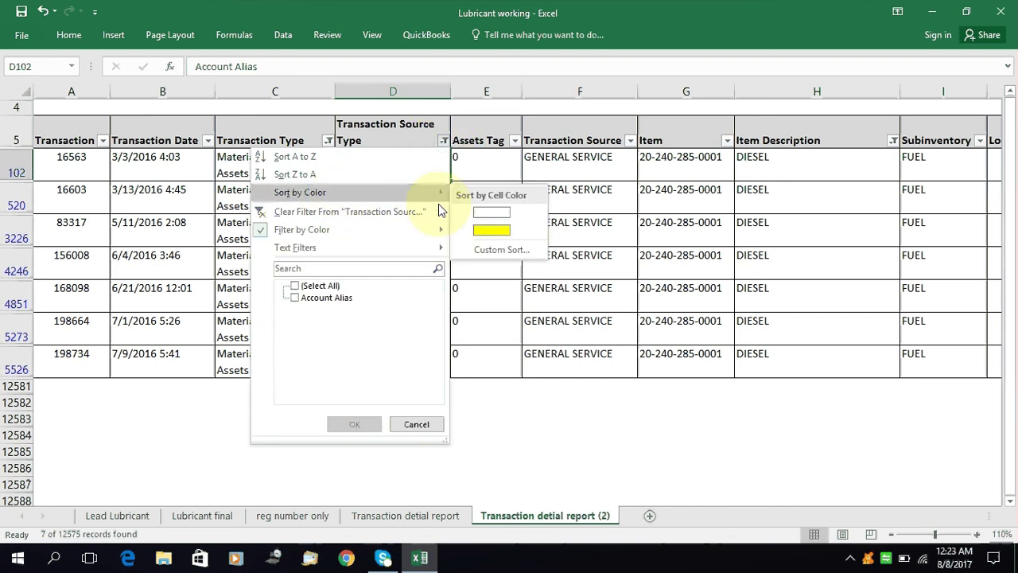
{"action": "left_click", "coordinate": [494, 216]}
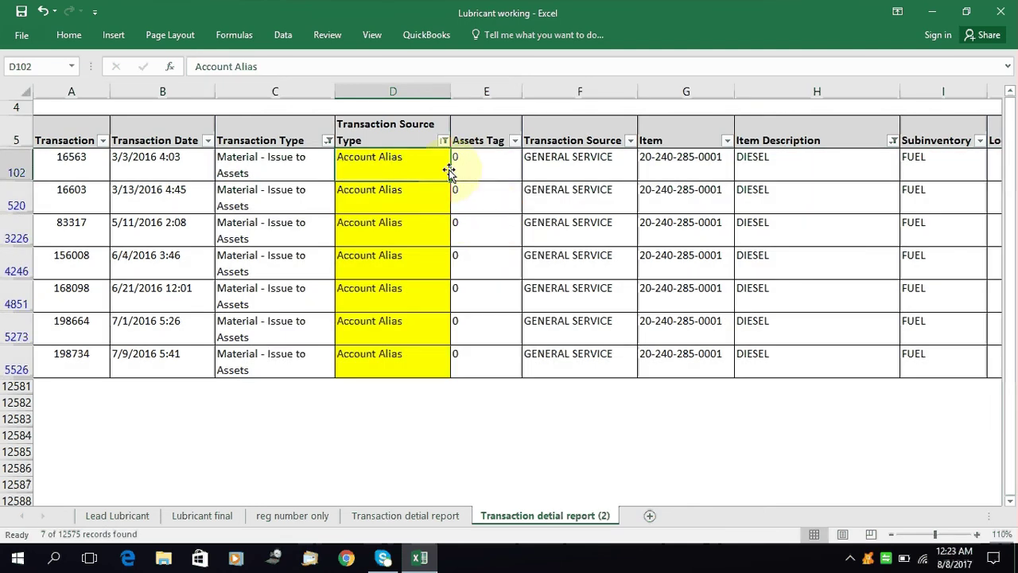
{"action": "left_click", "coordinate": [443, 140]}
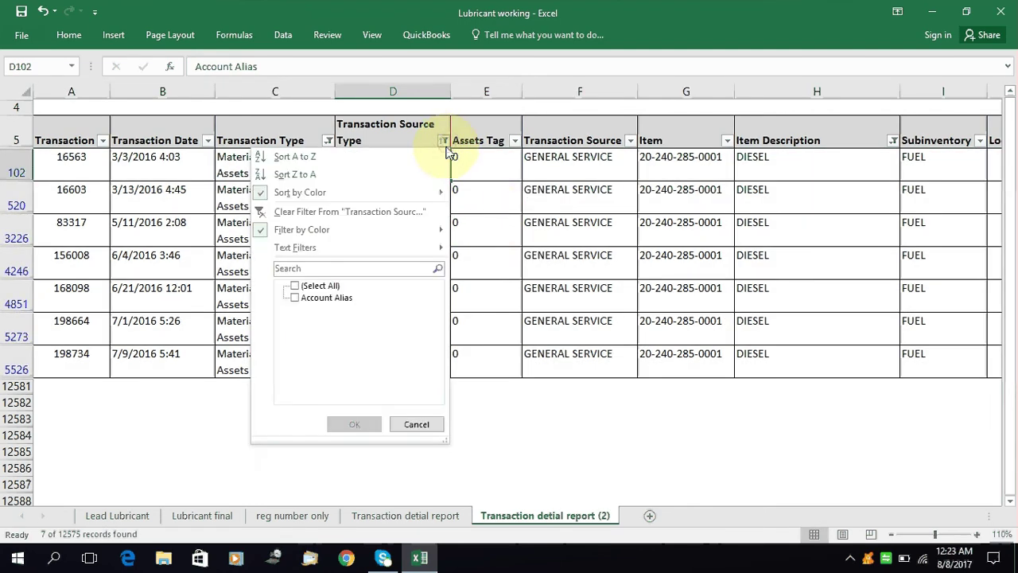
{"action": "mouse_move", "coordinate": [420, 234]}
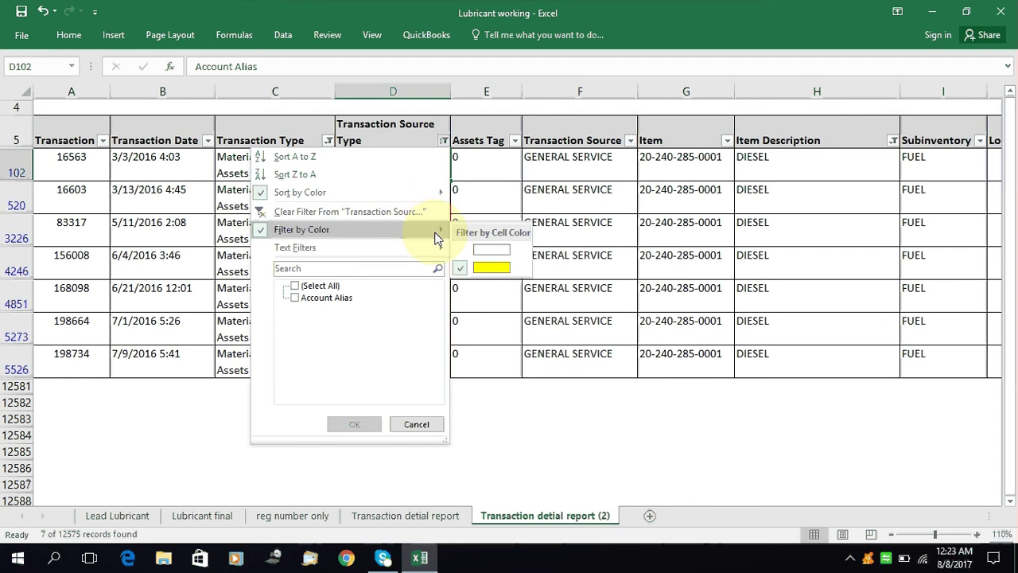
{"action": "left_click", "coordinate": [489, 249]}
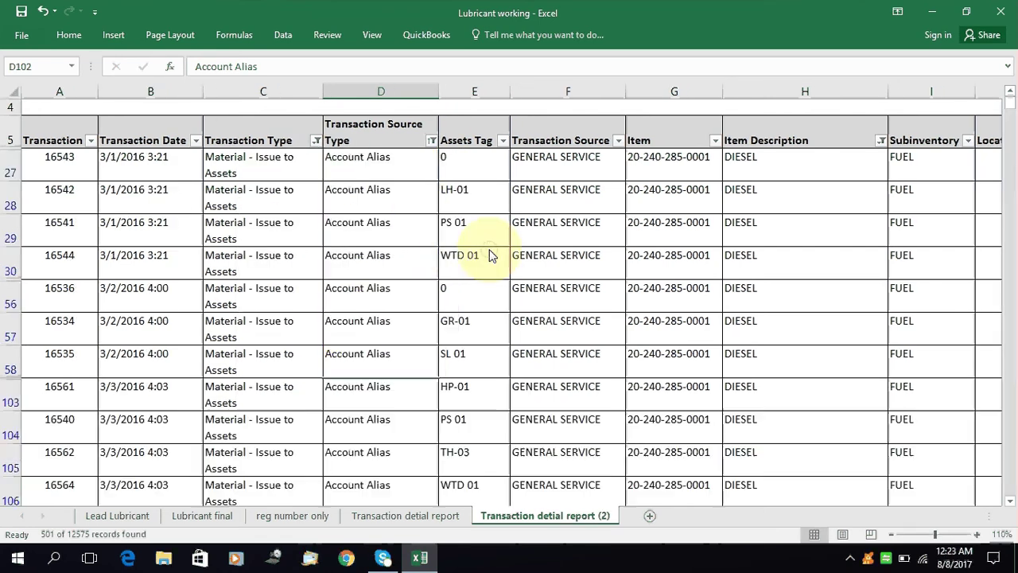
Clear the color filter from the Transaction Source Type column and select its first record in D27
{"action": "left_click", "coordinate": [432, 143]}
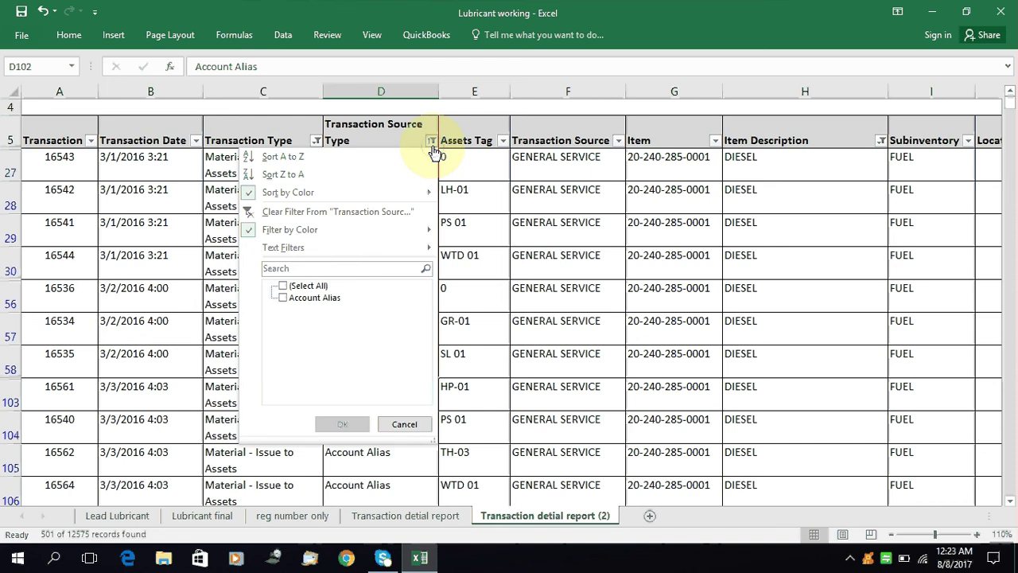
{"action": "left_click", "coordinate": [356, 212]}
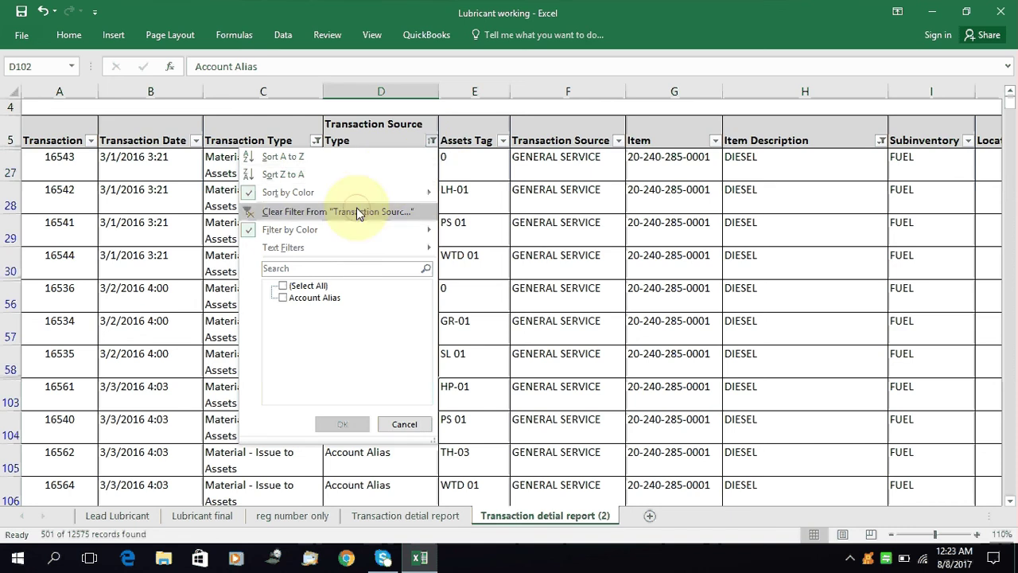
{"action": "left_click", "coordinate": [380, 210]}
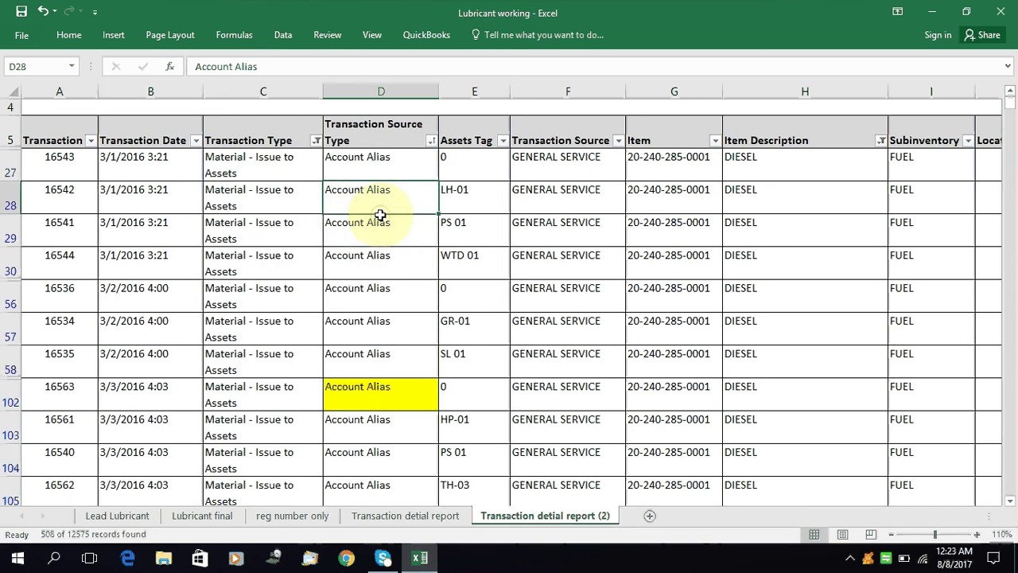
{"action": "key", "text": "Up"}
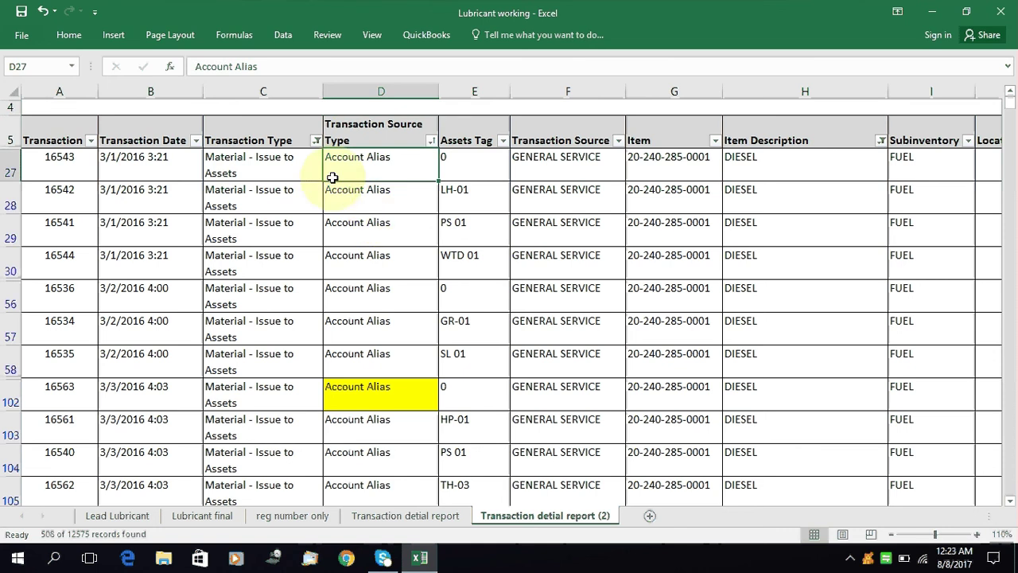
Clear the filter from the Transaction Type column and select C28
{"action": "left_click", "coordinate": [315, 140]}
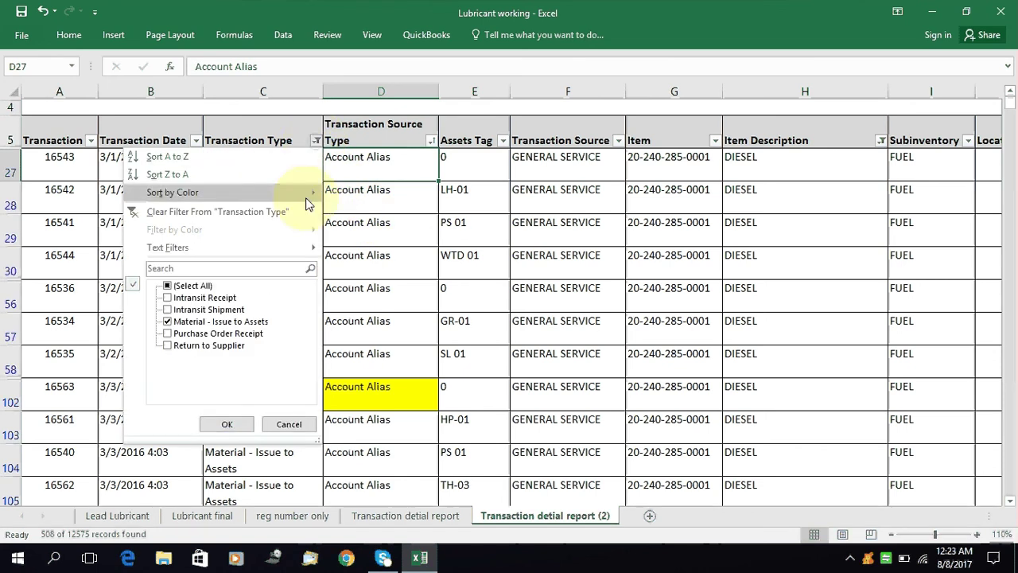
{"action": "mouse_move", "coordinate": [215, 249]}
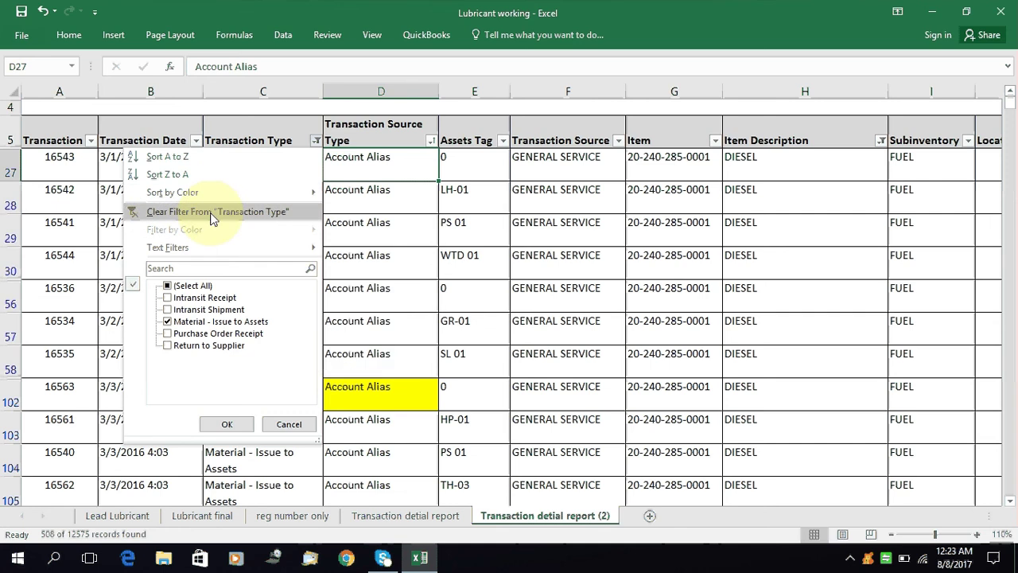
{"action": "left_click", "coordinate": [213, 220]}
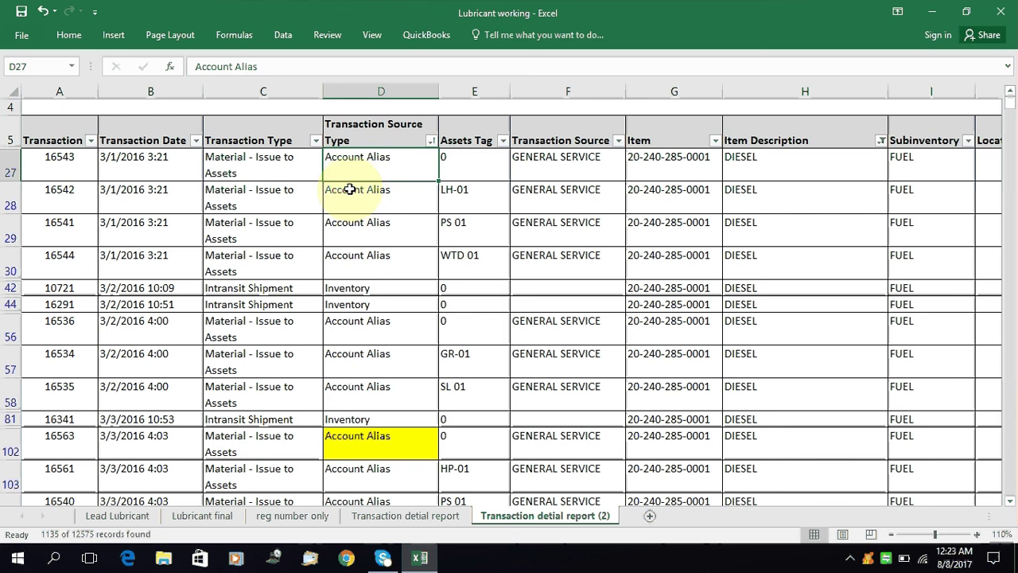
{"action": "left_click", "coordinate": [296, 207]}
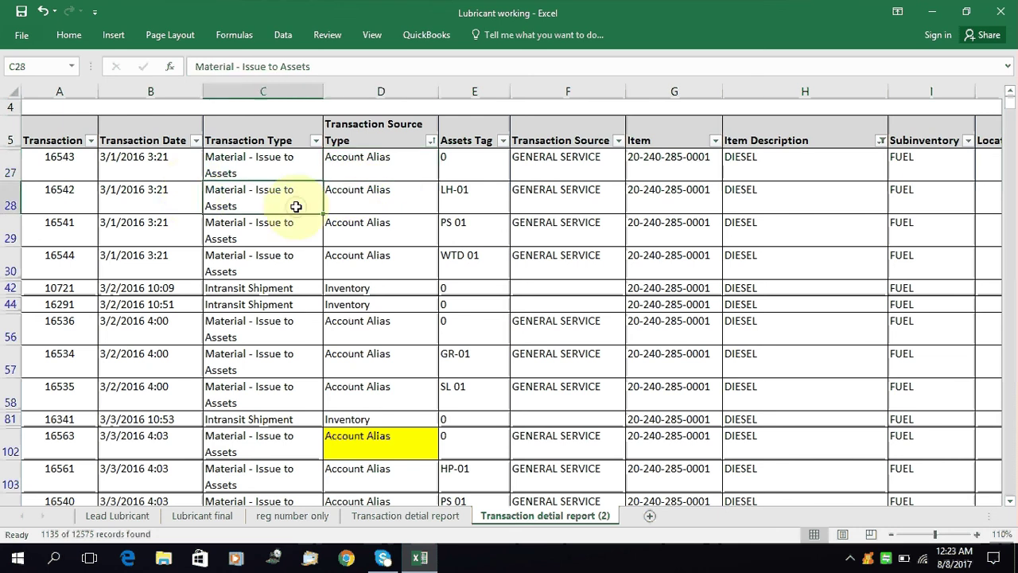
Select the Transaction Type header in C5 and turn off filtering for the whole transaction table
{"action": "left_click", "coordinate": [263, 125]}
{"action": "key", "text": "Left"}
{"action": "key", "text": "Left"}
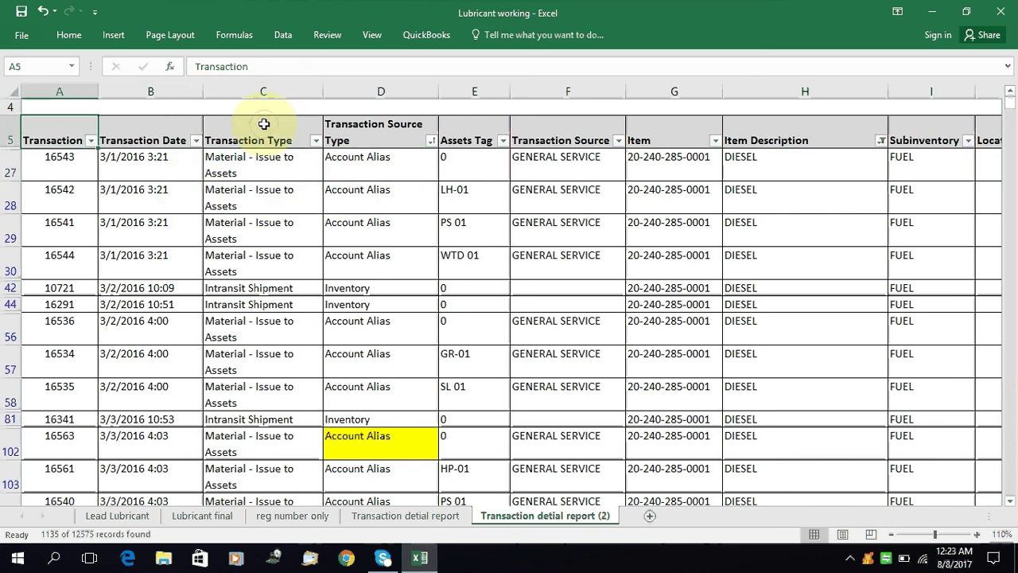
{"action": "key", "text": "Right"}
{"action": "key", "text": "Right"}
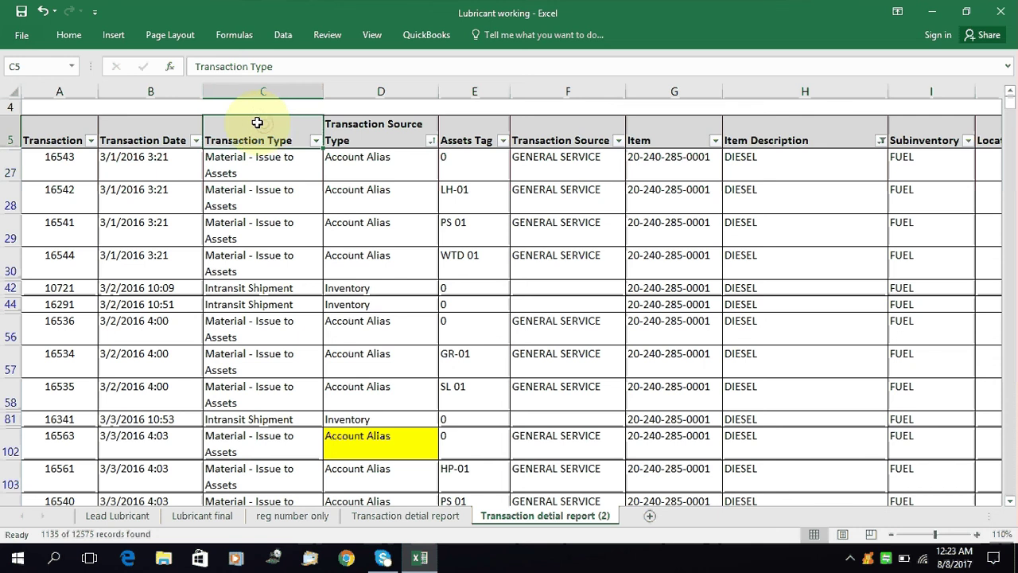
{"action": "left_click", "coordinate": [75, 37]}
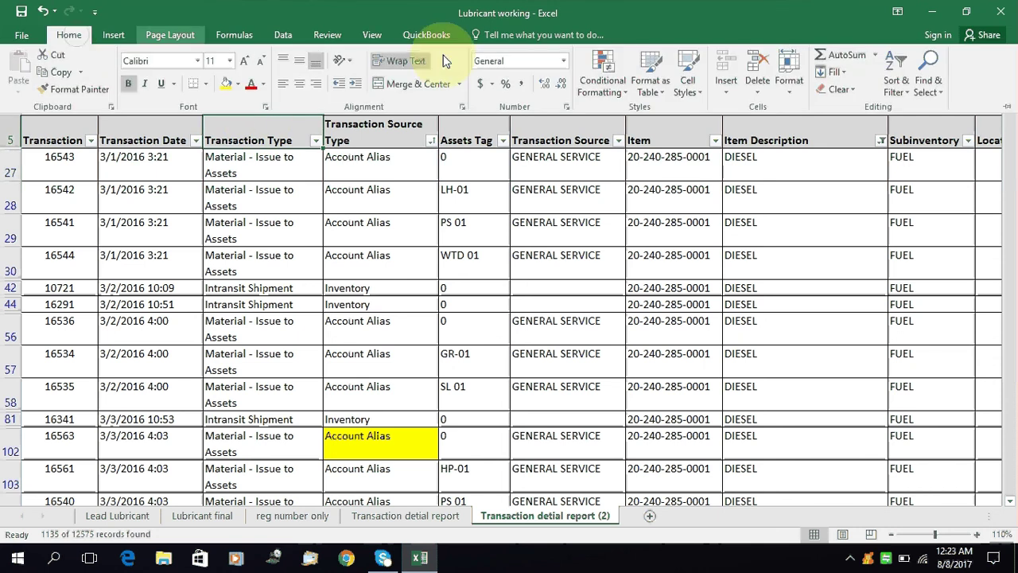
{"action": "left_click", "coordinate": [892, 80]}
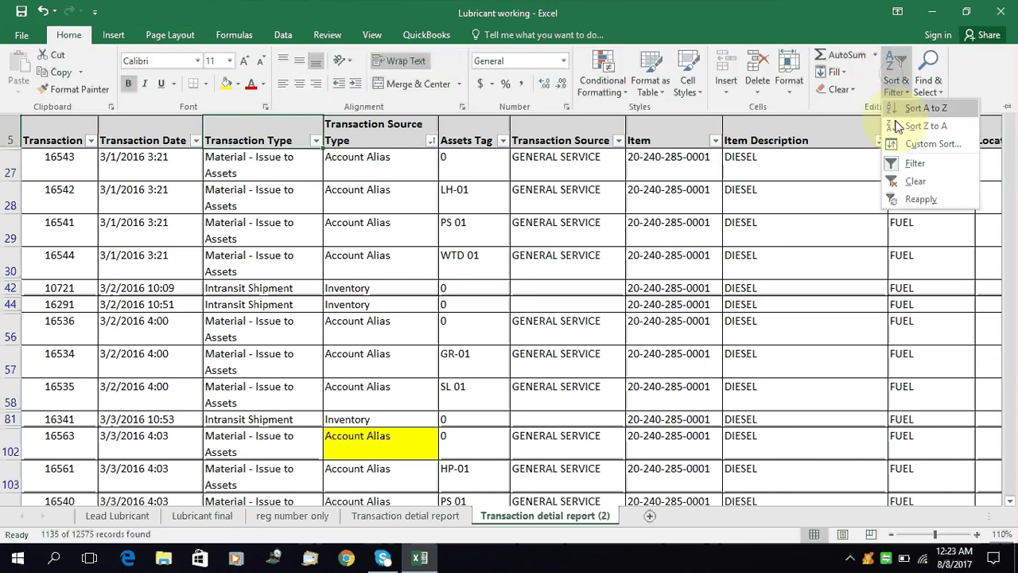
{"action": "left_click", "coordinate": [907, 165]}
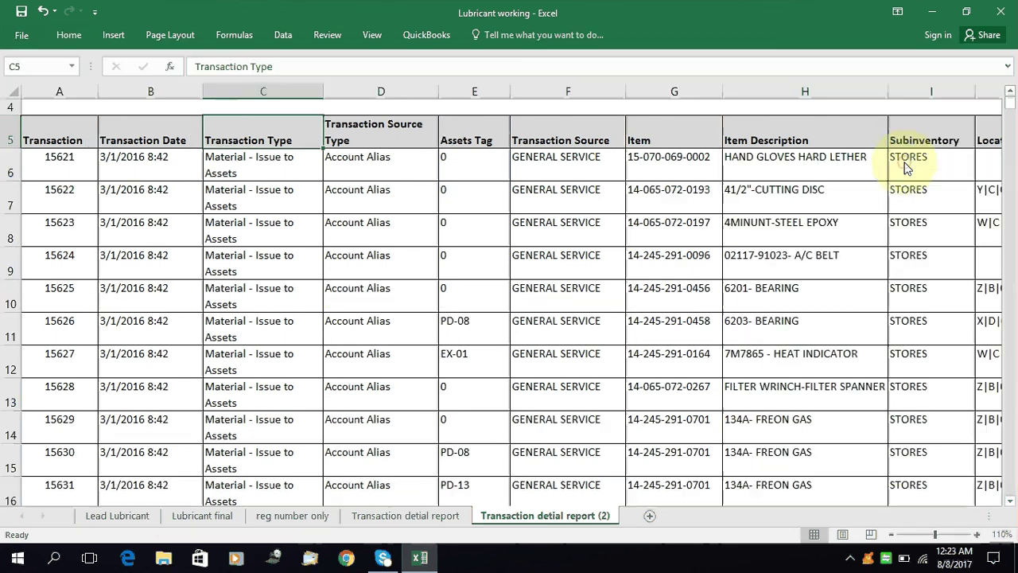
Select the Item Description header in H5
{"action": "left_click", "coordinate": [765, 183]}
{"action": "key", "text": "Left"}
{"action": "key", "text": "Up"}
{"action": "key", "text": "Up"}
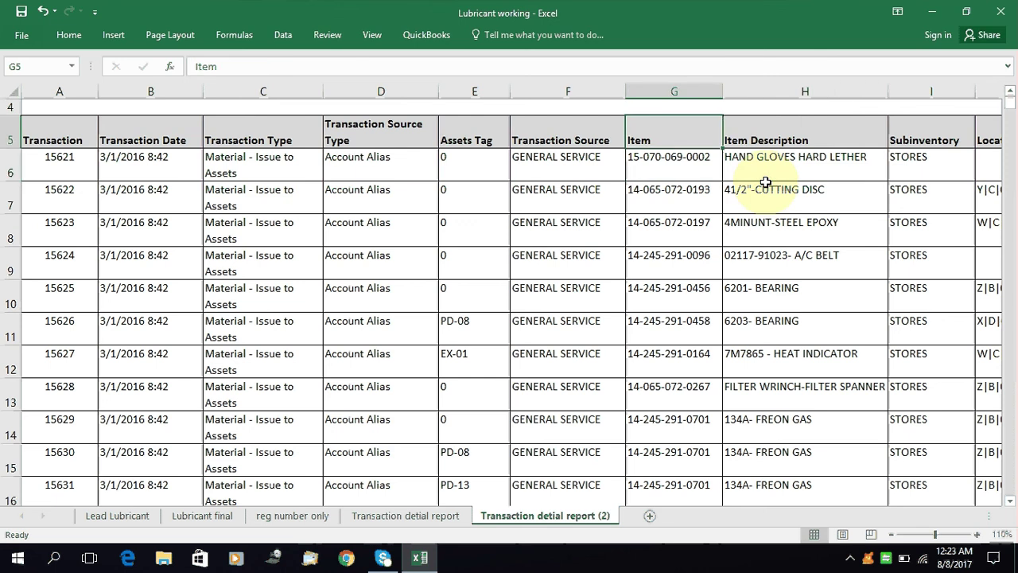
{"action": "key", "text": "Right"}
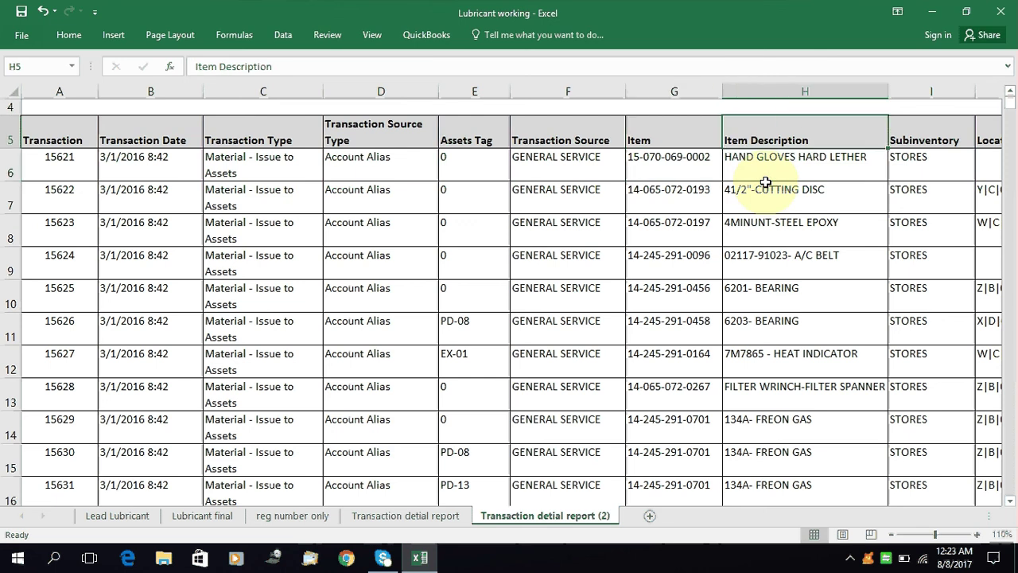